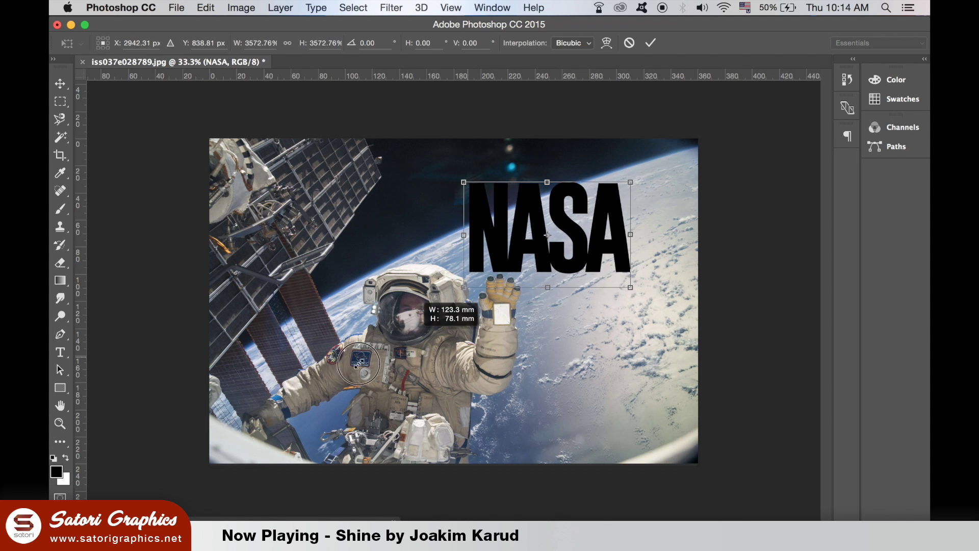
Enlarge and position the NASA text so it spans nearly the full width of the astronaut photo
{"action": "left_click_drag", "start_coordinate": [339, 368], "coordinate": [331, 378]}
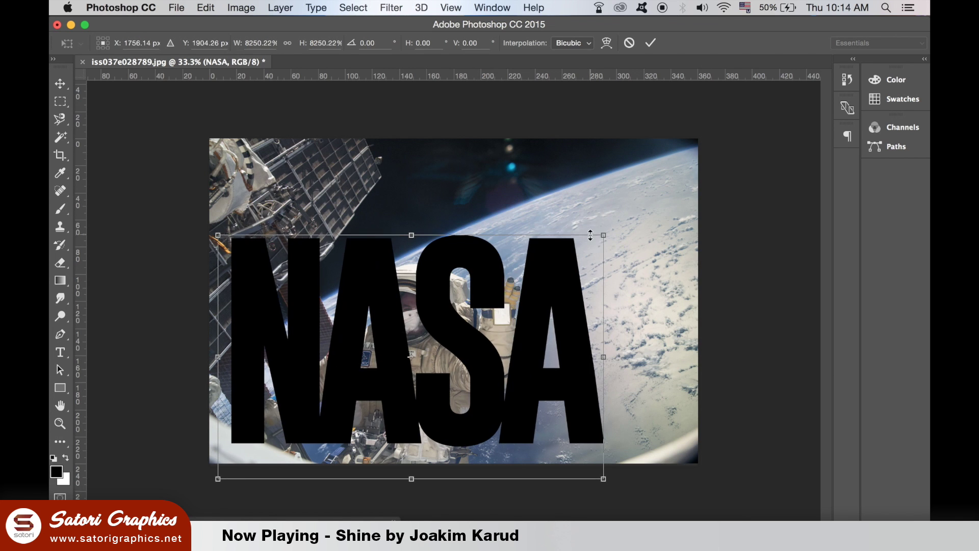
{"action": "left_click_drag", "start_coordinate": [603, 234], "coordinate": [706, 162]}
{"action": "mouse_move", "coordinate": [618, 255]}
{"action": "left_mouse_down"}
{"action": "mouse_move", "coordinate": [618, 240]}
{"action": "mouse_move", "coordinate": [606, 251]}
{"action": "left_mouse_up"}
{"action": "key", "text": "Return"}
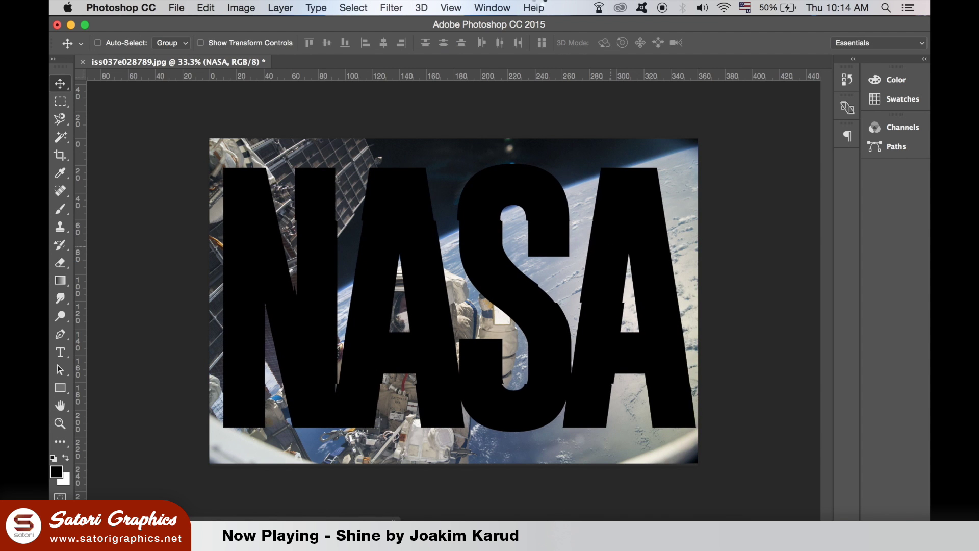
Show the layers, move the NASA text layer beneath the photo layer, and clip the photo to the text
{"action": "left_click", "coordinate": [492, 7]}
{"action": "left_click", "coordinate": [582, 323]}
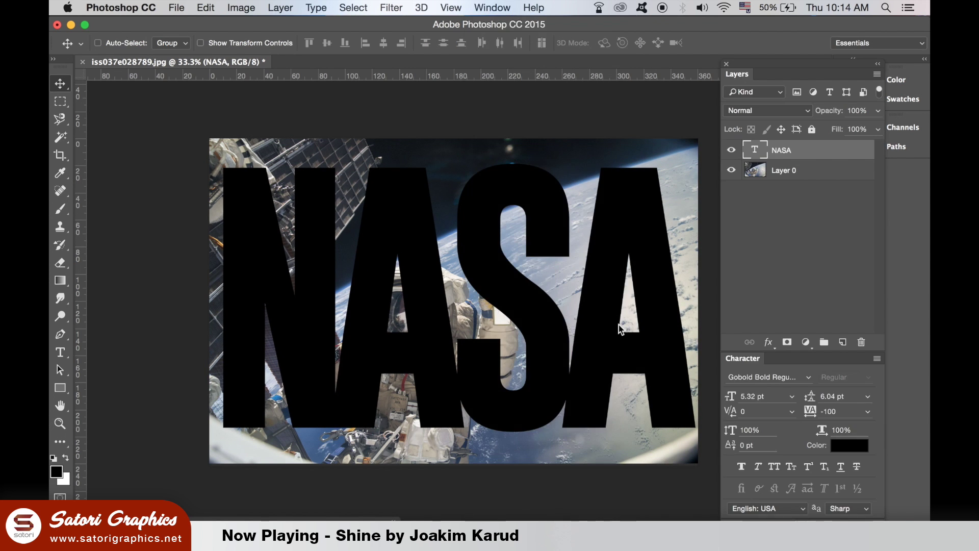
{"action": "left_click_drag", "start_coordinate": [779, 155], "coordinate": [784, 177]}
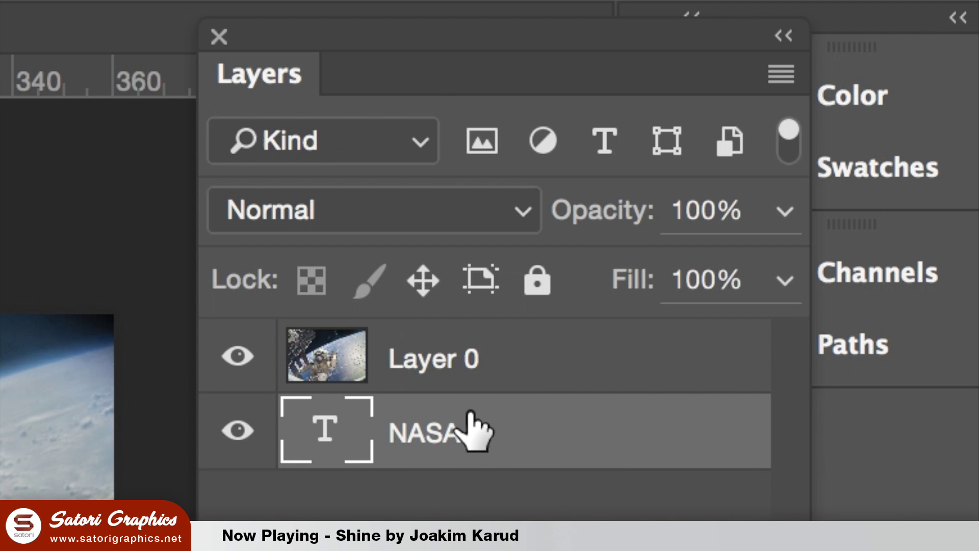
{"action": "left_click", "coordinate": [468, 377], "text": "alt"}
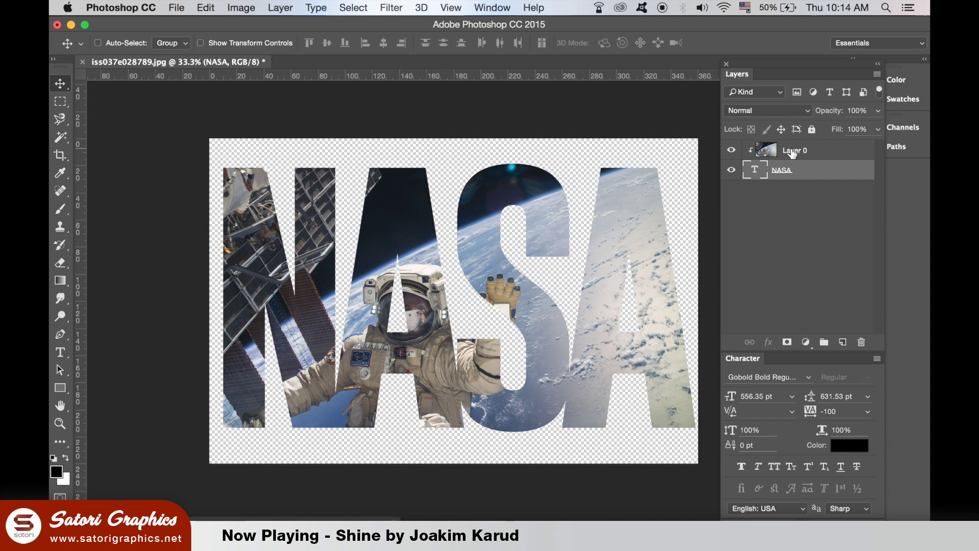
Select the clipped photo layer, Layer 0, and shift the photo slightly inside the NASA letters
{"action": "left_click", "coordinate": [792, 152]}
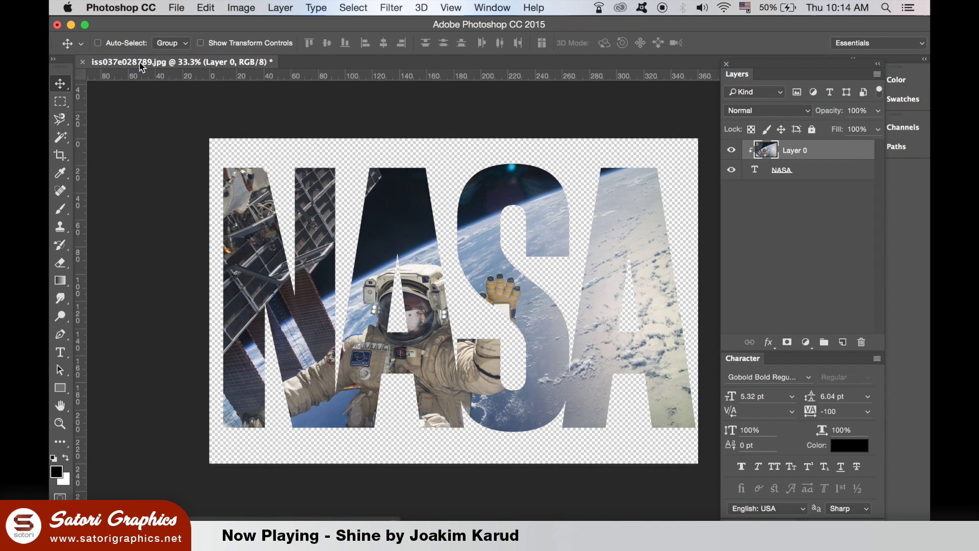
{"action": "mouse_move", "coordinate": [549, 329]}
{"action": "left_mouse_down"}
{"action": "mouse_move", "coordinate": [554, 305]}
{"action": "mouse_move", "coordinate": [555, 344]}
{"action": "mouse_move", "coordinate": [564, 323]}
{"action": "left_mouse_up"}
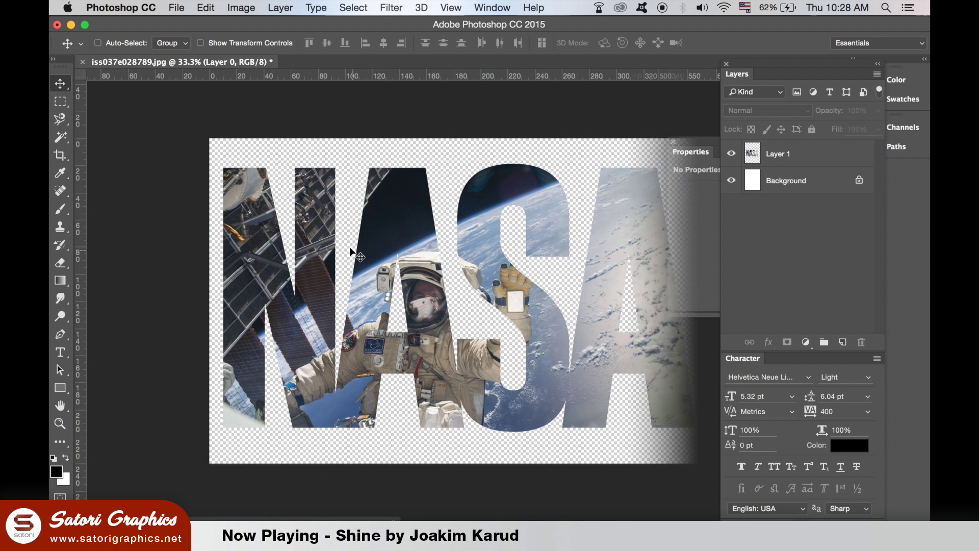
Sample a dark colour from the NASA image and add the text "ISS MISSIONS 2017" below the lettering
{"action": "scroll", "coordinate": [481, 256], "scroll_direction": "up", "scroll_amount": 3}
{"action": "scroll", "coordinate": [463, 266], "scroll_direction": "down", "scroll_amount": 4}
{"action": "scroll", "coordinate": [462, 266], "scroll_direction": "right", "scroll_amount": 2}
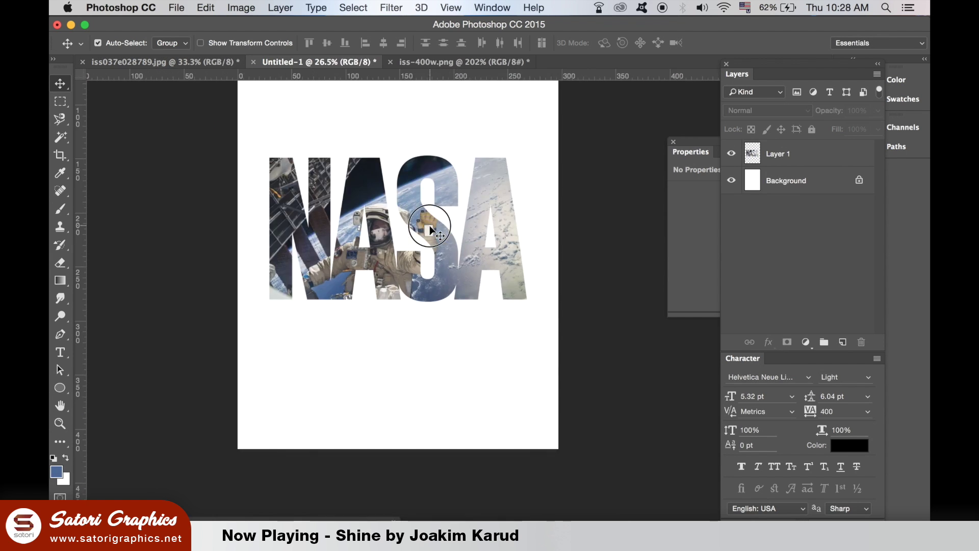
{"action": "left_click", "coordinate": [60, 173]}
{"action": "left_click", "coordinate": [372, 175]}
{"action": "left_click", "coordinate": [59, 352]}
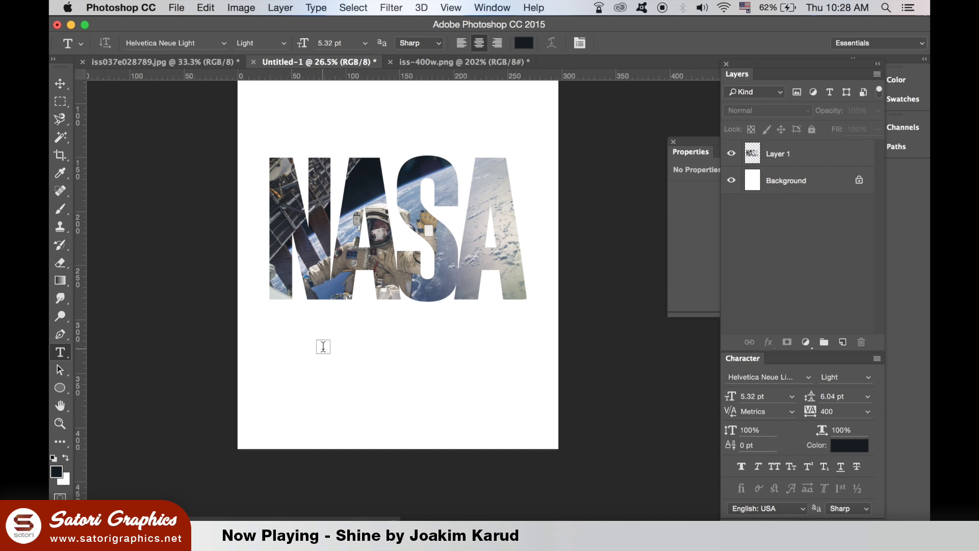
{"action": "left_click", "coordinate": [323, 346]}
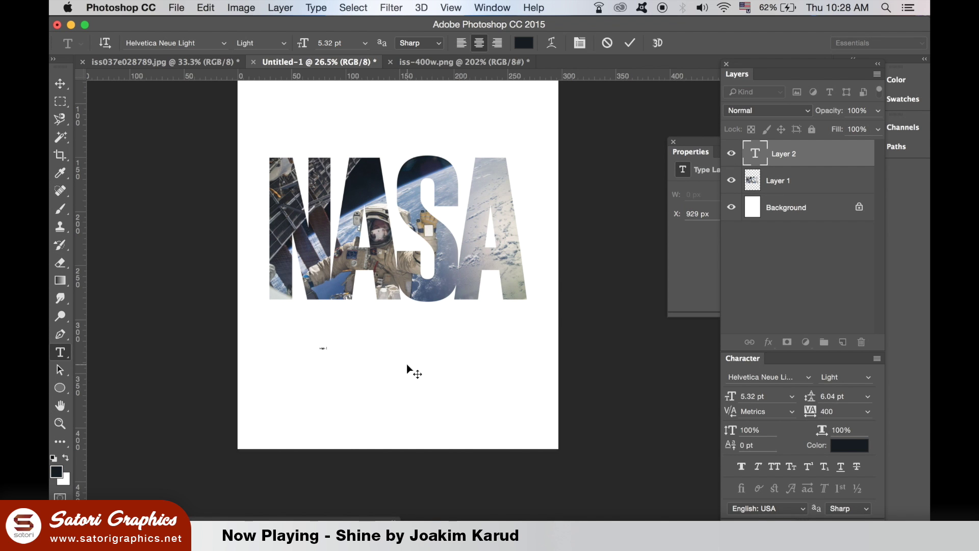
{"action": "type", "text": "ISS MISSIONS 2017"}
Scale the ISS MISSIONS 2017 text up to about 30.25 pt beneath the NASA lettering
{"action": "left_click", "coordinate": [60, 84]}
{"action": "key", "text": "super+t"}
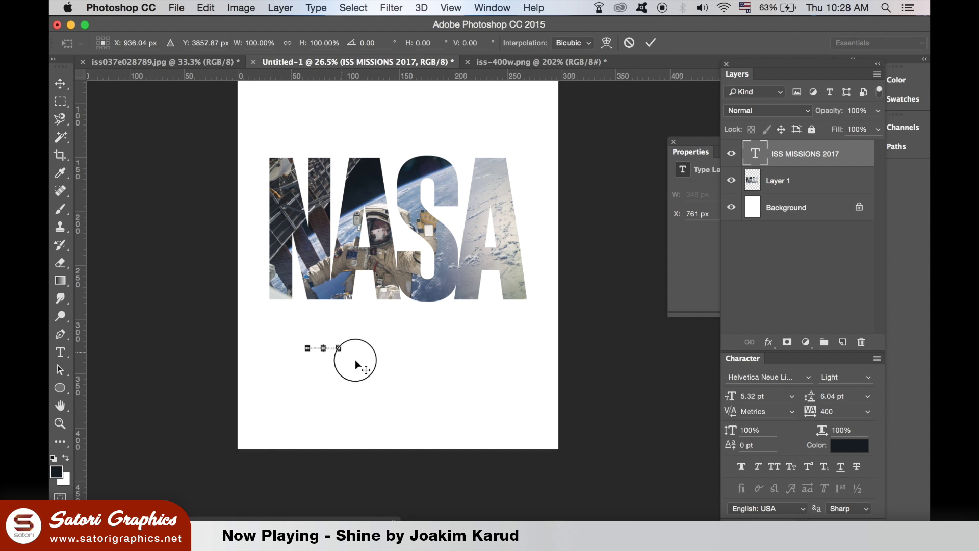
{"action": "left_click_drag", "start_coordinate": [343, 349], "coordinate": [485, 400]}
{"action": "key", "text": "Return"}
Change the whole ISS MISSIONS 2017 line to the Bold style of Helvetica Neue
{"action": "key", "text": "t"}
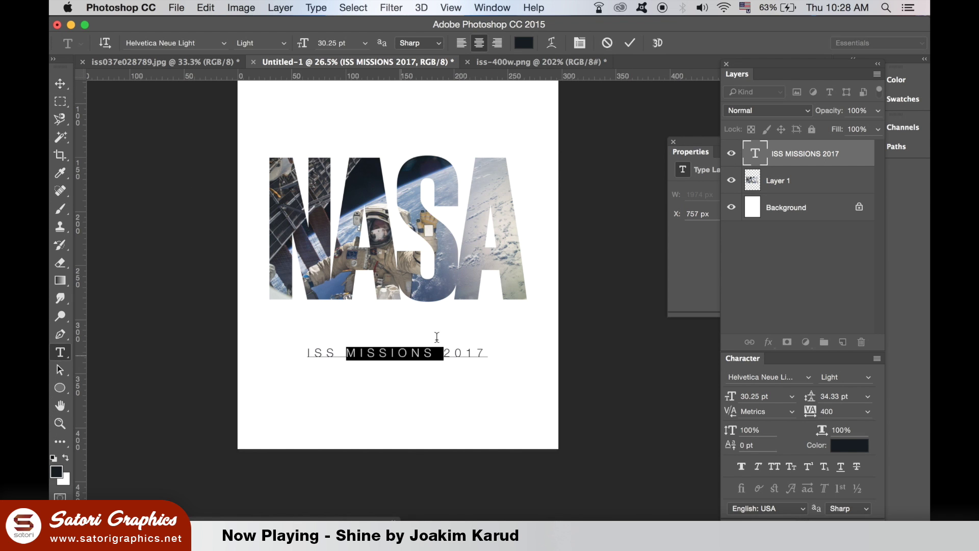
{"action": "triple_click", "coordinate": [437, 340]}
{"action": "left_click", "coordinate": [868, 378]}
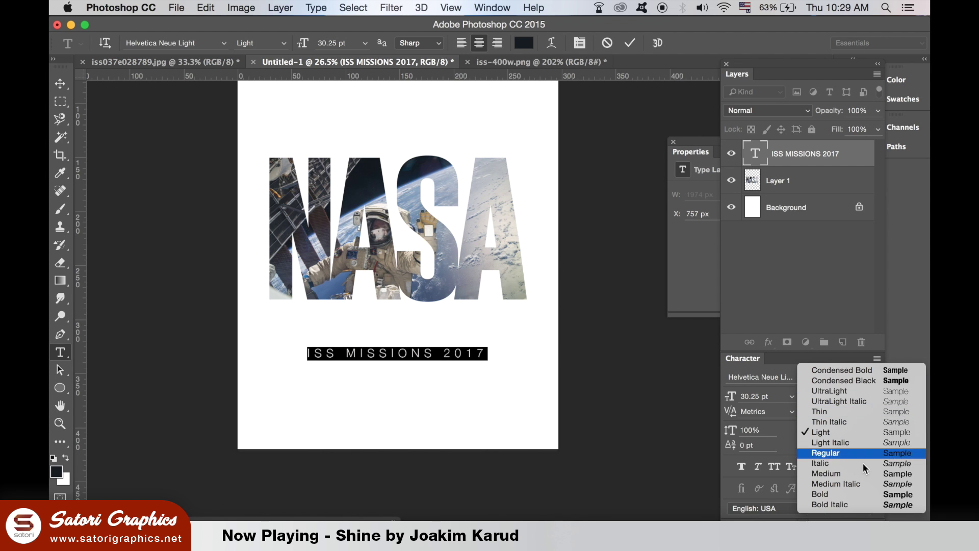
{"action": "left_click", "coordinate": [863, 497]}
{"action": "left_click", "coordinate": [60, 83]}
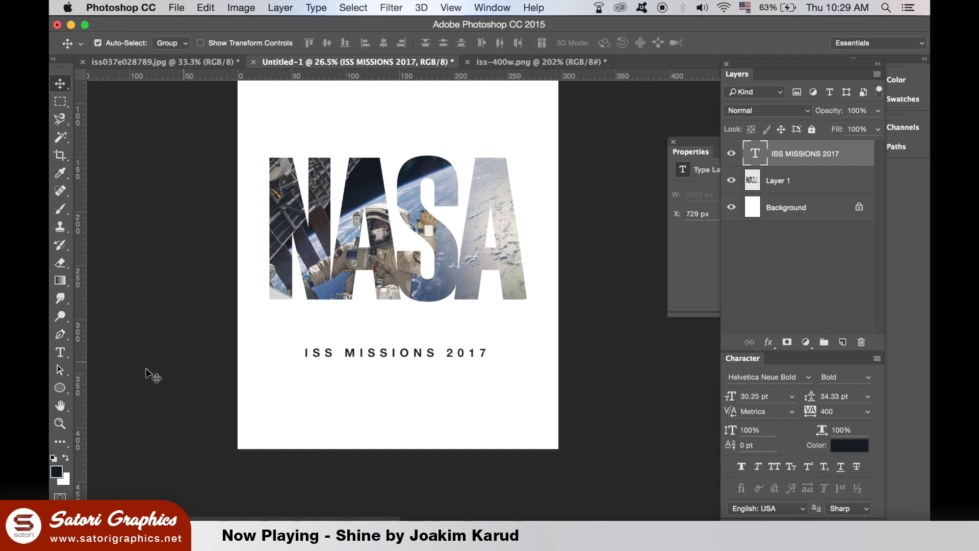
Set the tracking of the ISS MISSIONS 2017 text to 900
{"action": "left_click", "coordinate": [59, 352]}
{"action": "double_click", "coordinate": [383, 350]}
{"action": "key", "text": "super+a"}
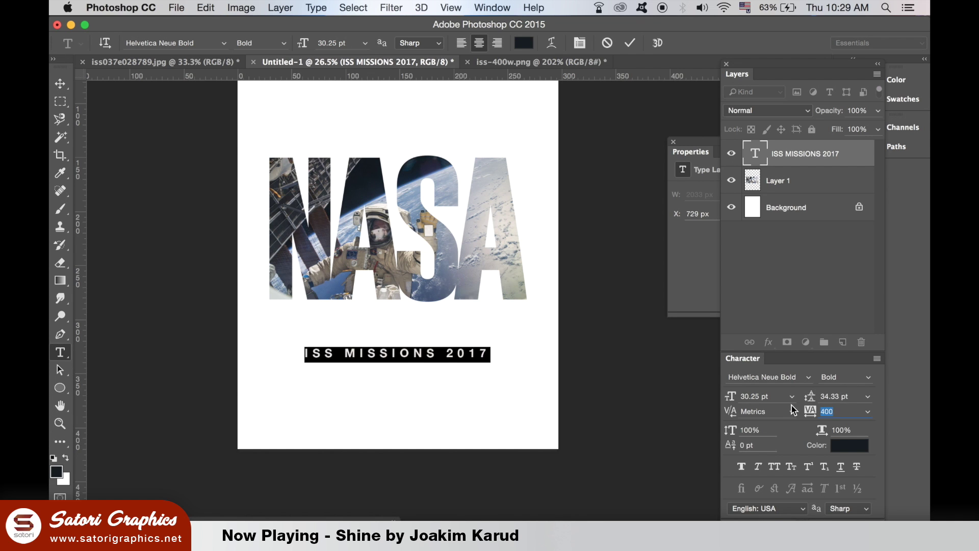
{"action": "type", "text": "900"}
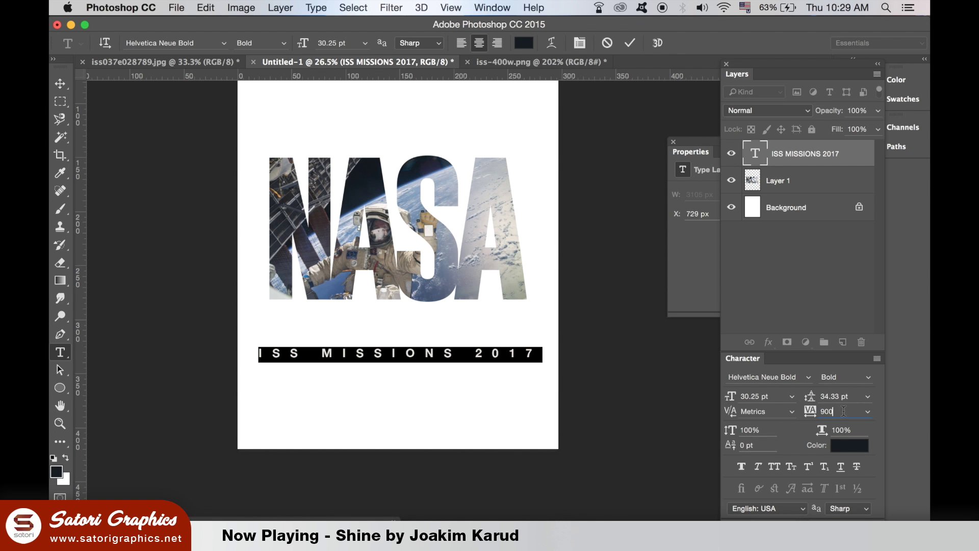
{"action": "left_click", "coordinate": [65, 86]}
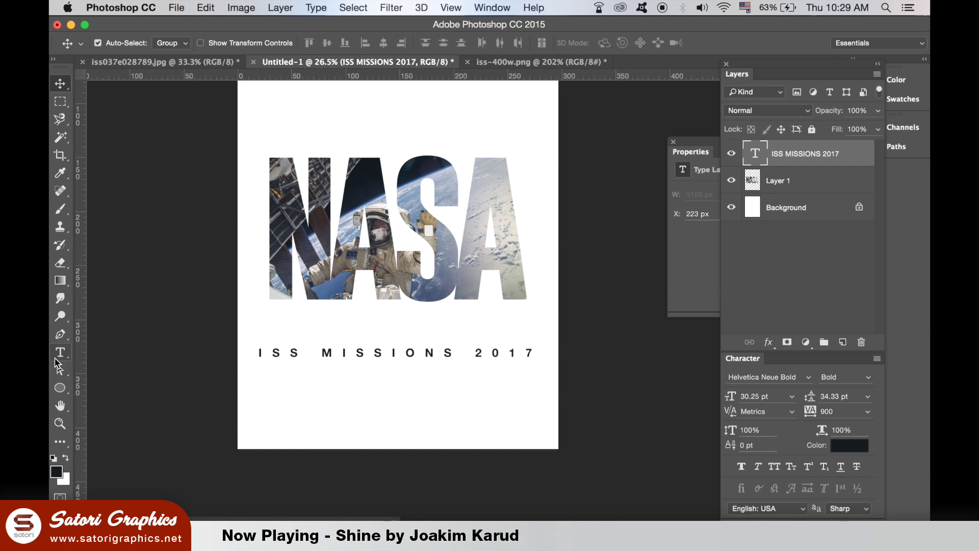
Set the tracking of the ISS MISSIONS 2017 text to 1100
{"action": "left_click", "coordinate": [59, 353]}
{"action": "left_click", "coordinate": [288, 350]}
{"action": "key", "text": "super+a"}
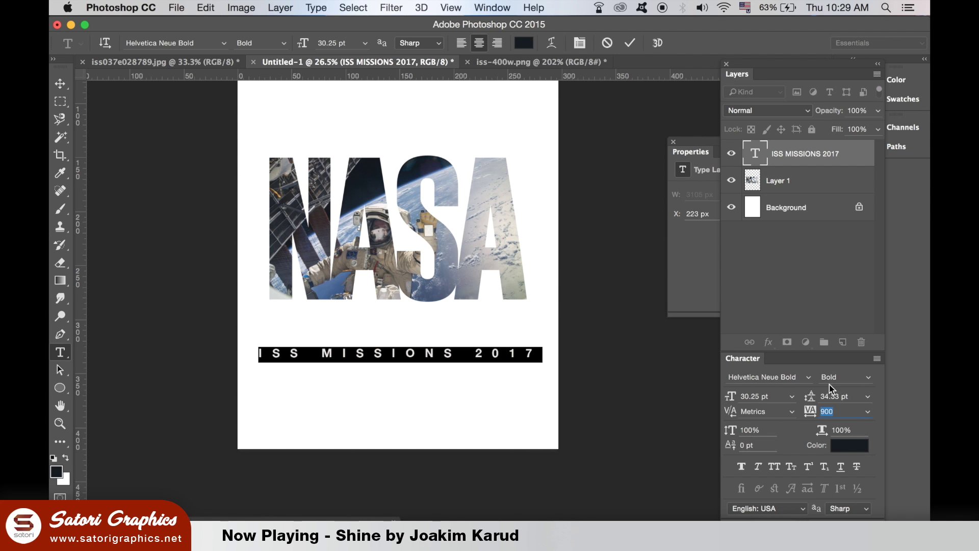
{"action": "type", "text": "1100"}
{"action": "key", "text": "Return"}
{"action": "left_click", "coordinate": [59, 84]}
Move ISS MISSIONS 2017 directly under NASA, scale it to match the lettering's width, and place a vertical guide outside the canvas's left edge
{"action": "left_click_drag", "start_coordinate": [269, 356], "coordinate": [293, 329]}
{"action": "key", "text": "ctrl+t"}
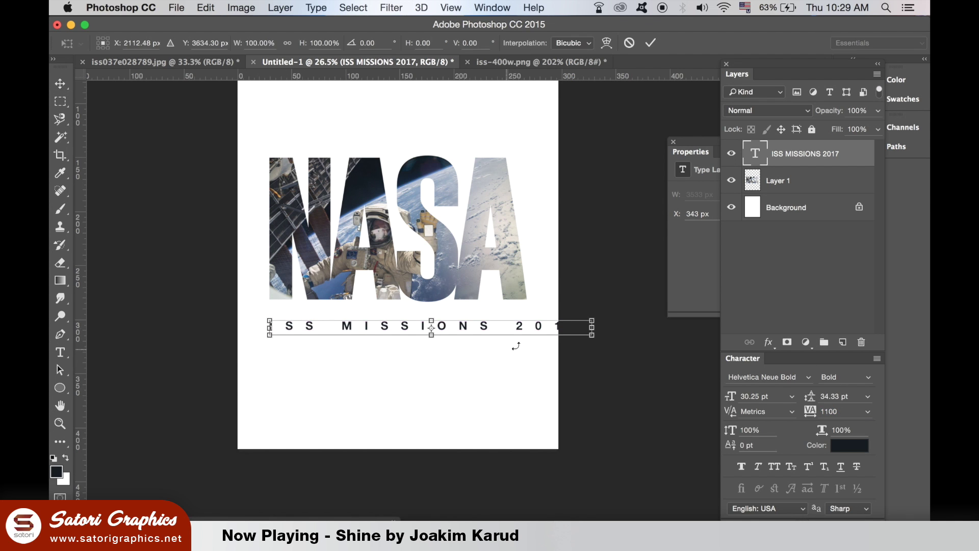
{"action": "left_click_drag", "start_coordinate": [591, 339], "coordinate": [530, 328]}
{"action": "key", "text": "Return"}
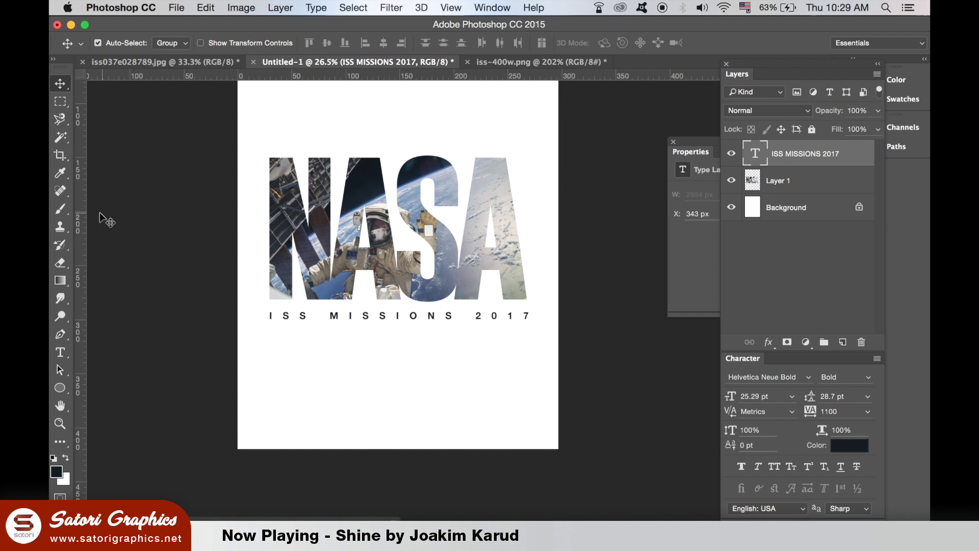
{"action": "left_click_drag", "start_coordinate": [80, 220], "coordinate": [172, 292]}
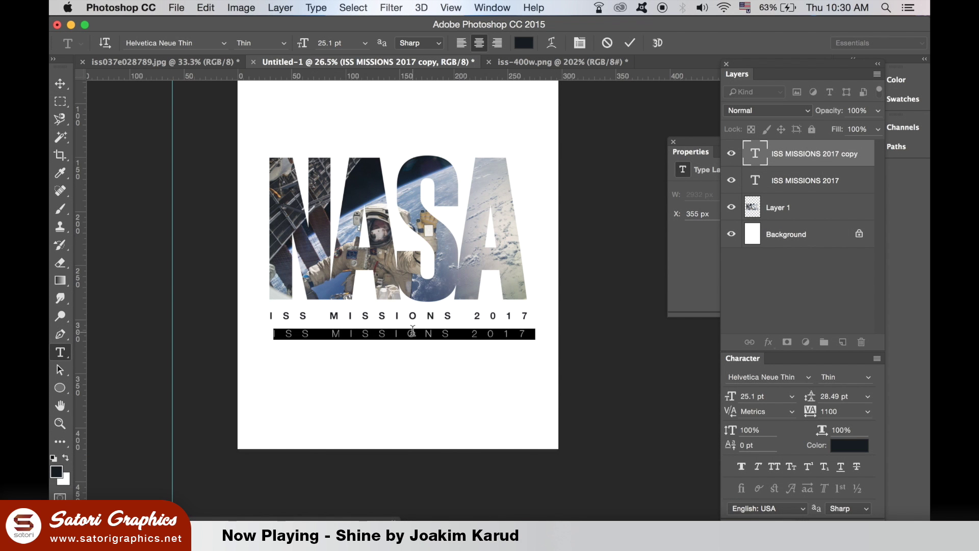
Replace the copied line's text with "WHERE 1 DAY TAKES 90 MINUTES TO COMPLETE FROM SUNRUSE TO SUNRISE"
{"action": "type", "text": "W"}
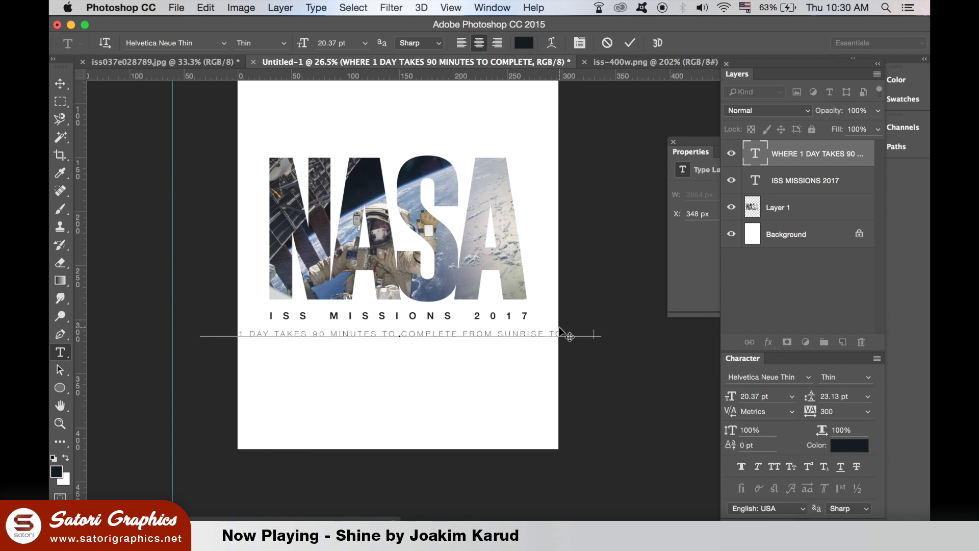
{"action": "key", "text": "BackSpace"}
{"action": "key", "text": "BackSpace"}
{"action": "key", "text": "BackSpace"}
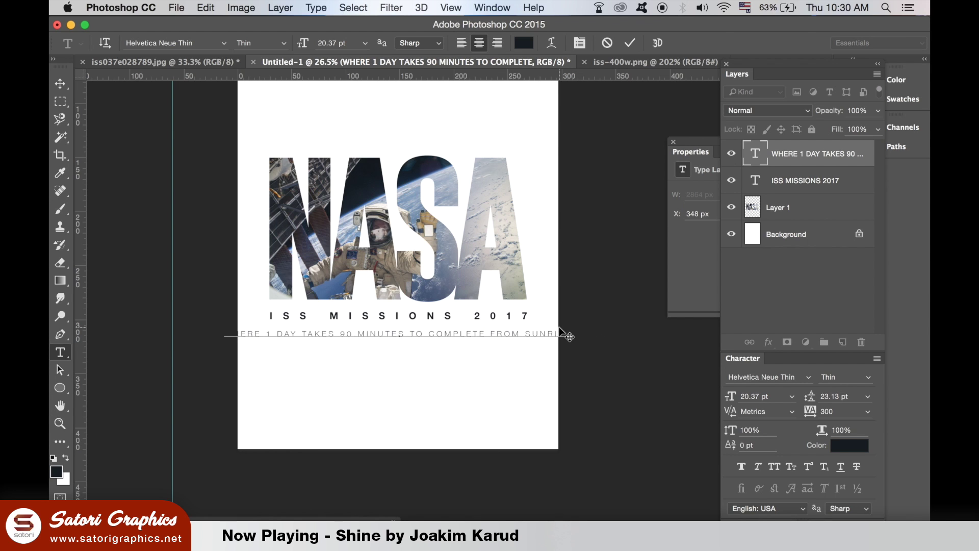
{"action": "key", "text": "BackSpace"}
{"action": "key", "text": "BackSpace"}
{"action": "key", "text": "BackSpace"}
{"action": "key", "text": "BackSpace"}
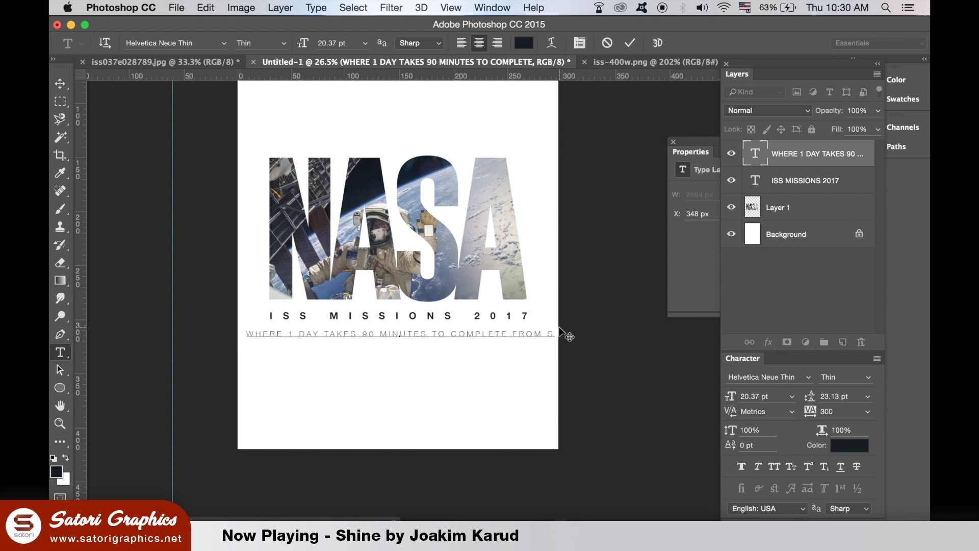
{"action": "type", "text": "UNRISE"}
Scale the tagline down to about 64% so it fits beneath ISS MISSIONS 2017
{"action": "left_click", "coordinate": [59, 83]}
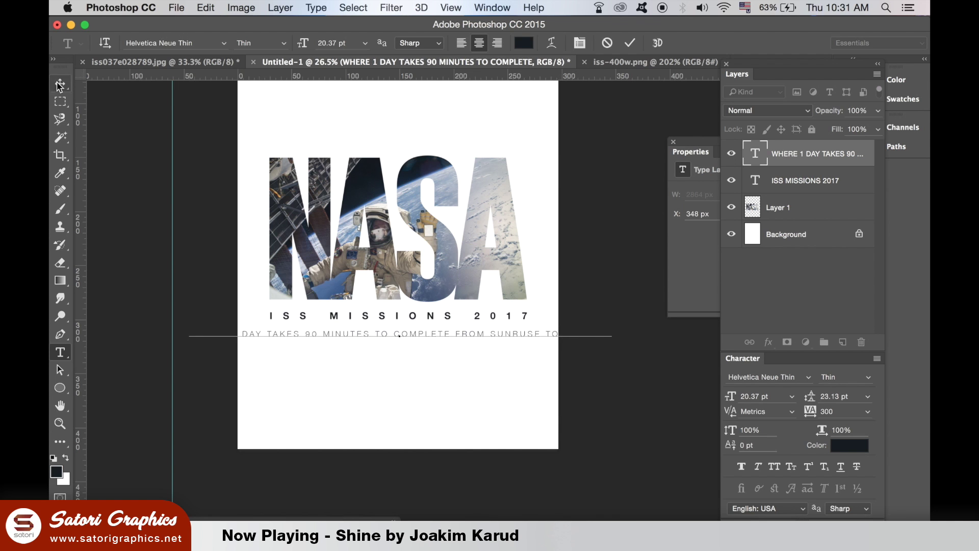
{"action": "key", "text": "super+t"}
{"action": "left_click_drag", "start_coordinate": [615, 341], "coordinate": [538, 317]}
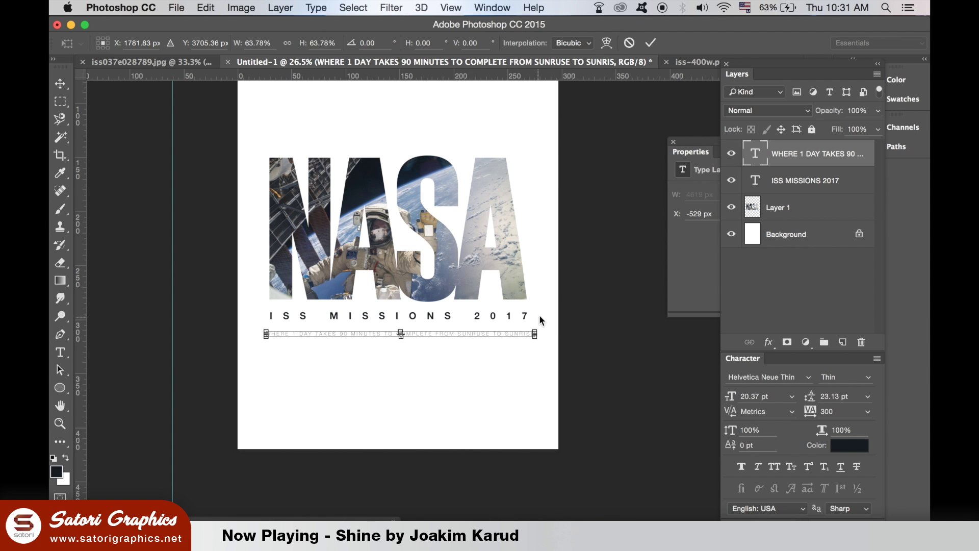
{"action": "key", "text": "Return"}
Align the tagline's left edge with the line above and scale it to about 96% so it ends under the 7
{"action": "scroll", "coordinate": [464, 343], "scroll_direction": "down", "scroll_amount": 2}
{"action": "scroll", "coordinate": [510, 365], "scroll_direction": "up", "scroll_amount": 6}
{"action": "scroll", "coordinate": [486, 350], "scroll_direction": "up", "scroll_amount": 4}
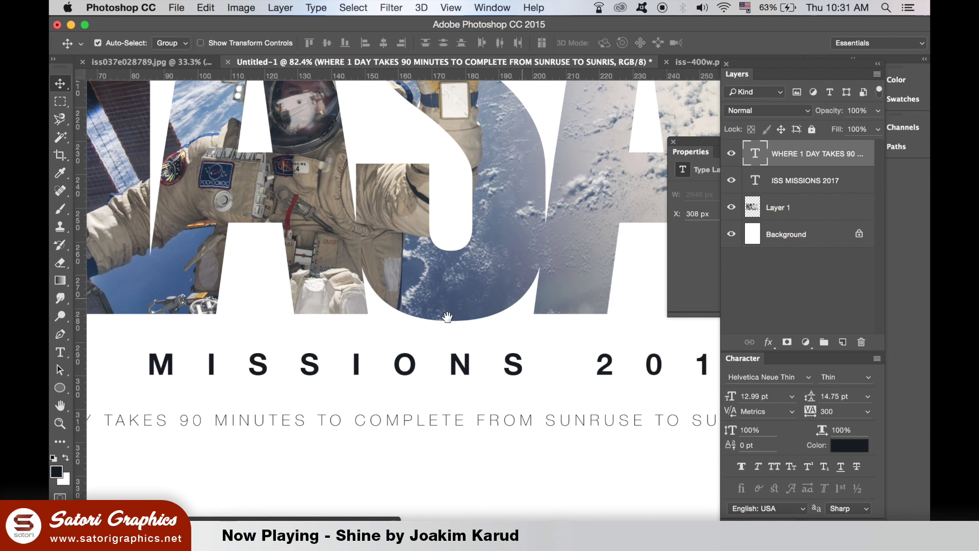
{"action": "left_click_drag", "start_coordinate": [431, 328], "coordinate": [540, 276]}
{"action": "left_click_drag", "start_coordinate": [225, 331], "coordinate": [240, 332]}
{"action": "scroll", "coordinate": [376, 350], "scroll_direction": "right", "scroll_amount": 10}
{"action": "scroll", "coordinate": [389, 334], "scroll_direction": "down", "scroll_amount": 2}
{"action": "key", "text": "super+t"}
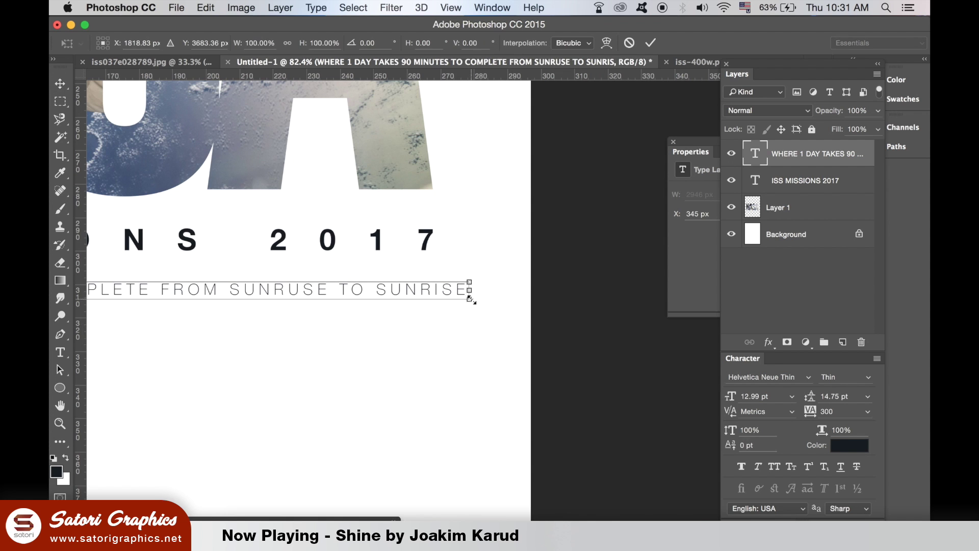
{"action": "left_click_drag", "start_coordinate": [470, 290], "coordinate": [437, 288]}
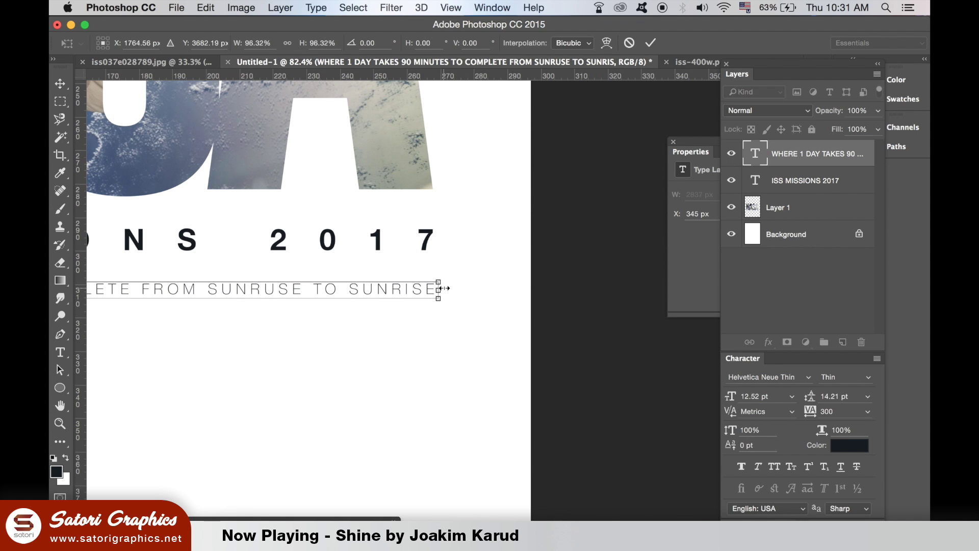
{"action": "key", "text": "Return"}
Place a second vertical guide outside the canvas's right edge
{"action": "left_click_drag", "start_coordinate": [82, 321], "coordinate": [637, 352]}
{"action": "scroll", "coordinate": [514, 369], "scroll_direction": "down", "scroll_amount": 8}
{"action": "scroll", "coordinate": [515, 365], "scroll_direction": "down", "scroll_amount": 3}
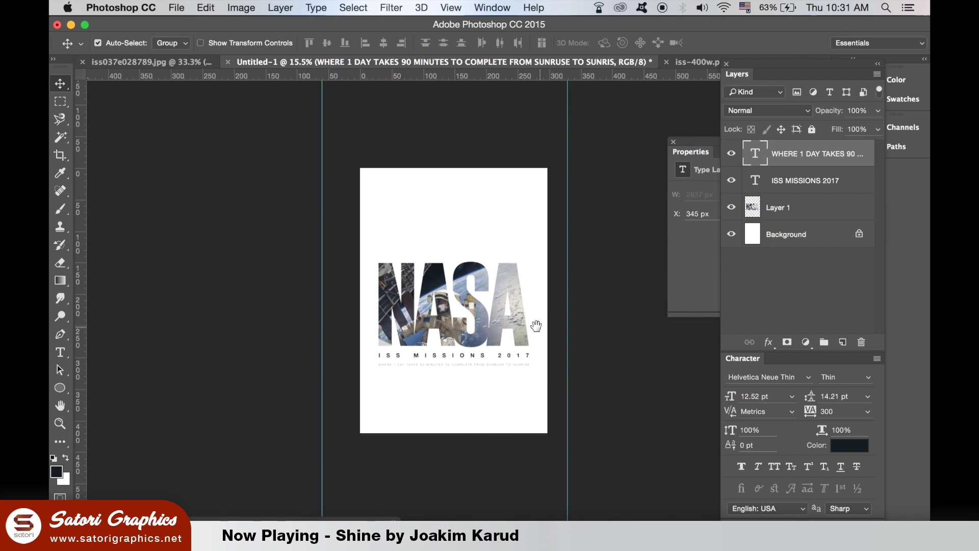
In the iss-400w.png document, begin a Magic Wand selection of the space station's central body and upper solar panels
{"action": "left_click", "coordinate": [459, 387]}
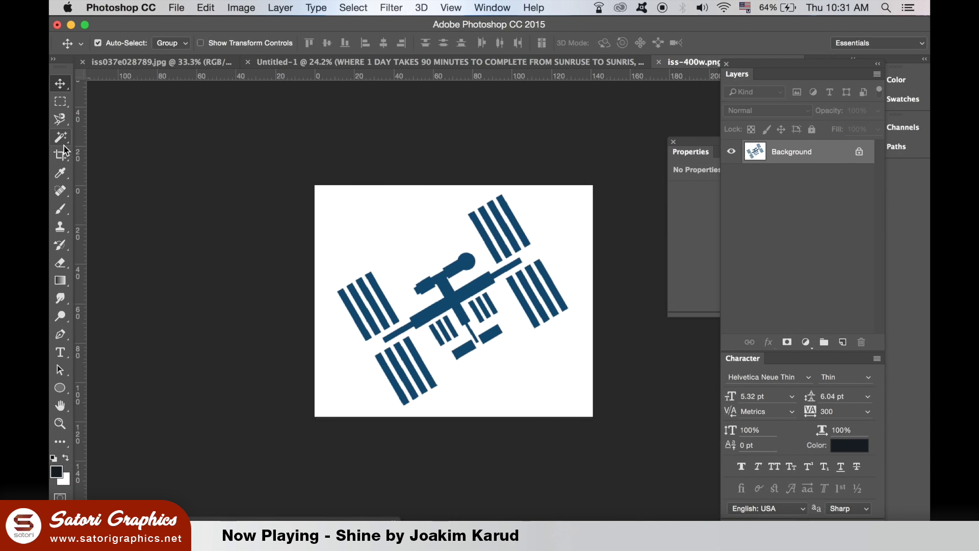
{"action": "left_click", "coordinate": [60, 173]}
{"action": "left_click", "coordinate": [60, 137]}
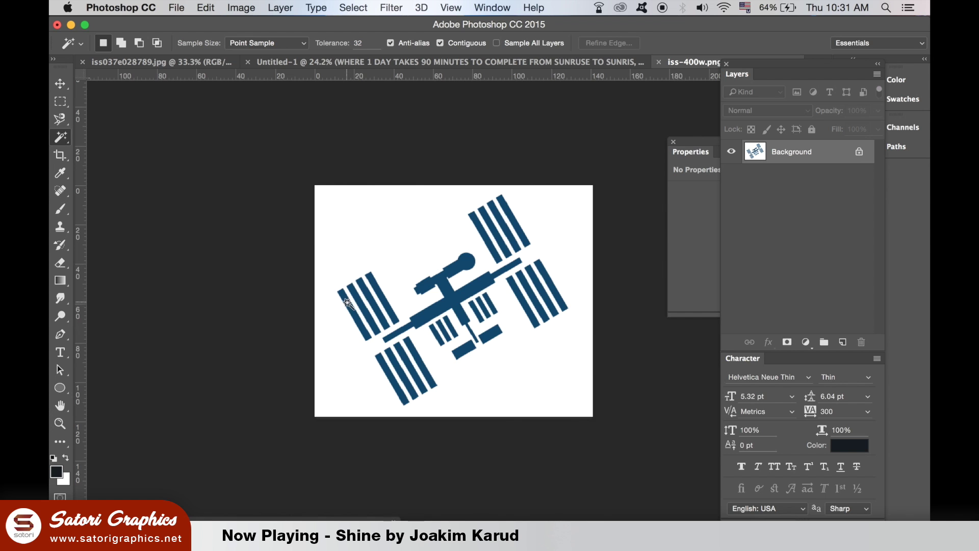
{"action": "left_click", "coordinate": [433, 283]}
{"action": "left_click", "coordinate": [507, 226]}
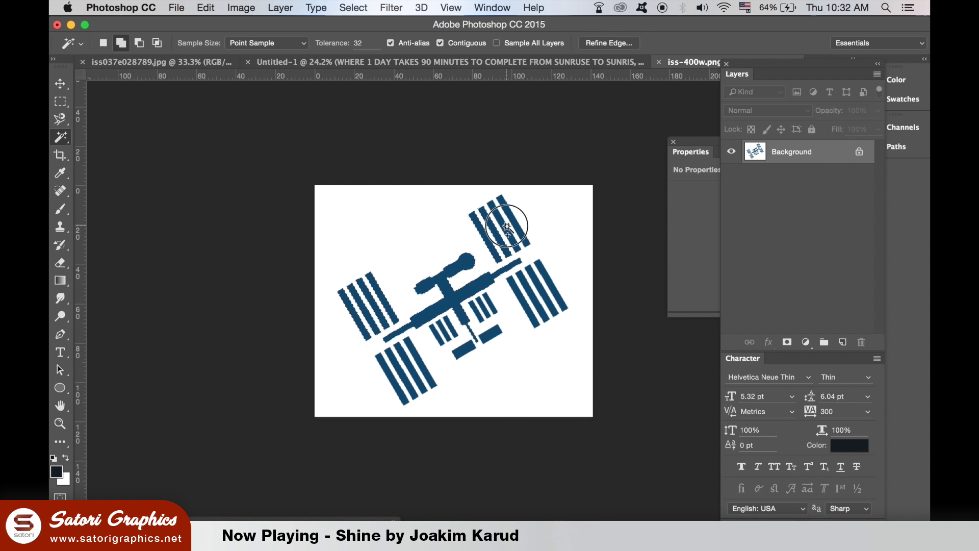
Extend the Magic Wand selection to the space station's remaining solar panels and small lower modules
{"action": "left_click", "coordinate": [539, 270], "text": "shift"}
{"action": "left_click", "coordinate": [484, 340], "text": "shift"}
{"action": "left_click", "coordinate": [470, 353], "text": "shift"}
{"action": "left_click", "coordinate": [442, 336], "text": "shift"}
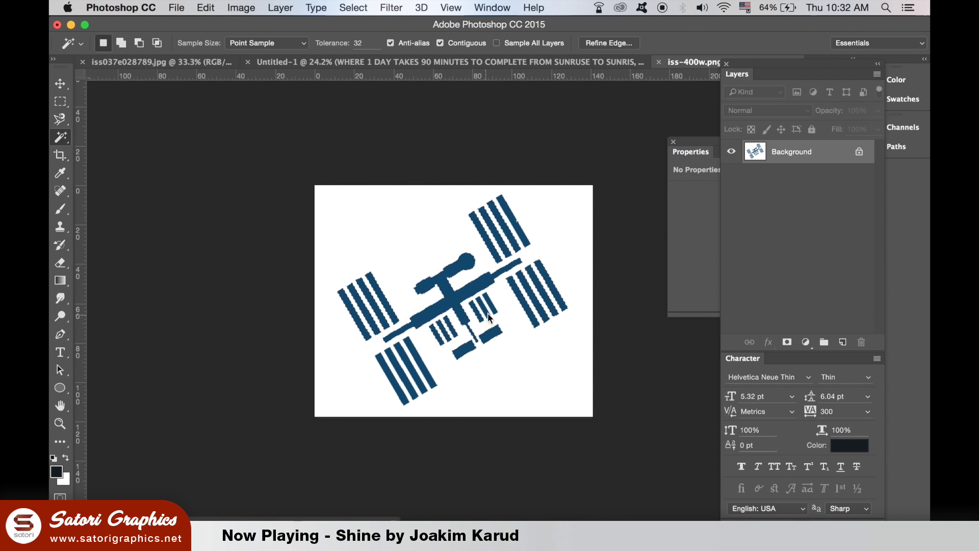
{"action": "left_click", "coordinate": [435, 332], "text": "shift"}
{"action": "left_click", "coordinate": [485, 307], "text": "shift"}
{"action": "left_click", "coordinate": [386, 370], "text": "shift"}
{"action": "left_click", "coordinate": [405, 362], "text": "shift"}
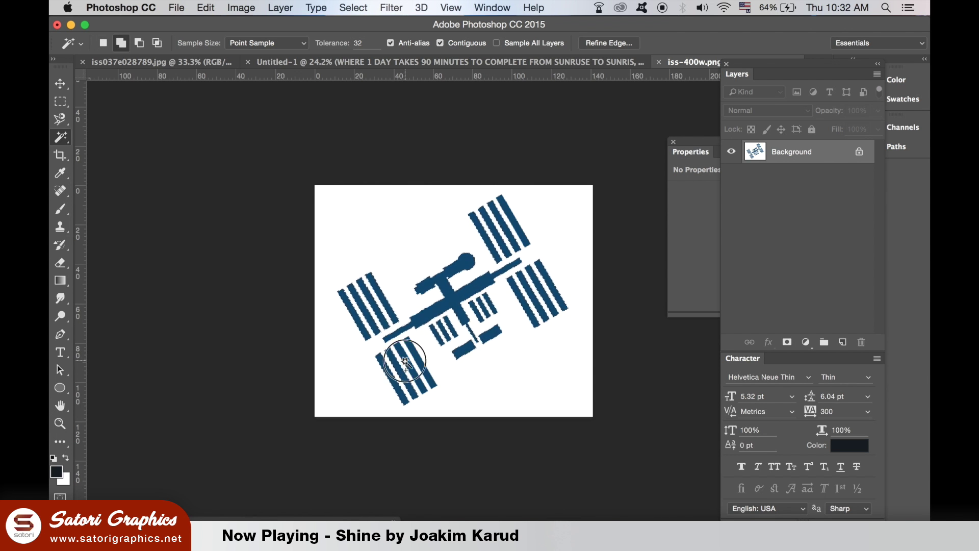
{"action": "left_click", "coordinate": [415, 356], "text": "shift"}
Bring the selected station into the Untitled-1 poster above the NASA title and give it a white Color Overlay
{"action": "left_click", "coordinate": [60, 84]}
{"action": "left_click_drag", "start_coordinate": [447, 270], "coordinate": [441, 184]}
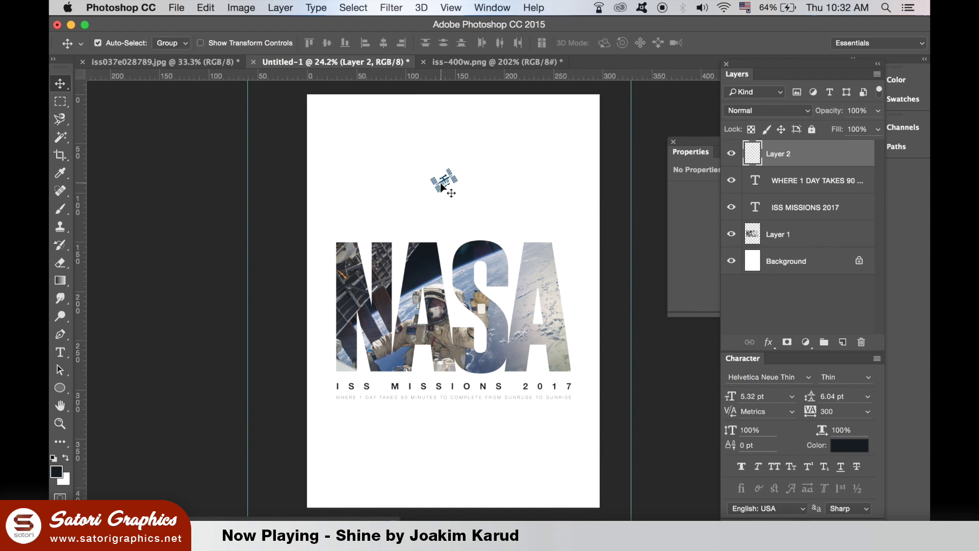
{"action": "left_click", "coordinate": [769, 343]}
{"action": "left_click", "coordinate": [797, 435]}
{"action": "key", "text": "Return"}
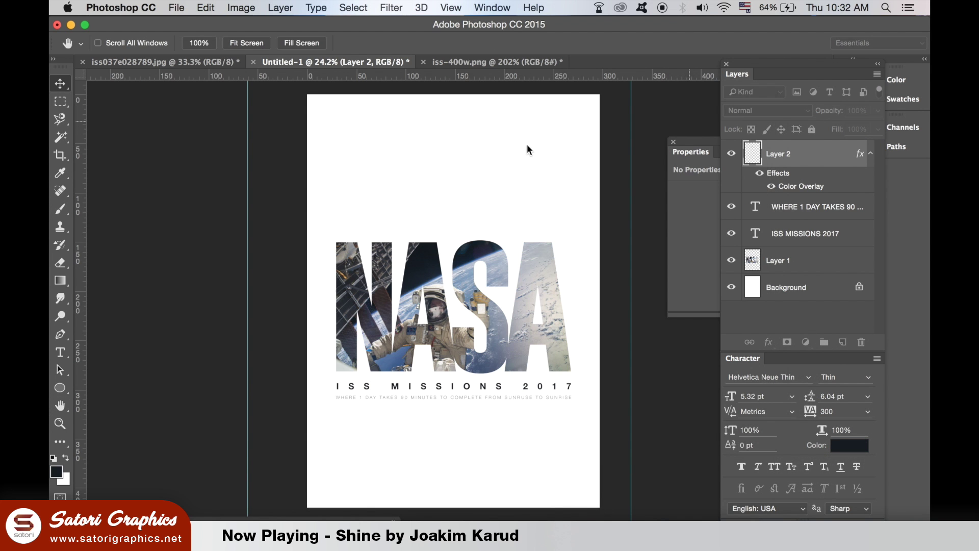
Sample the blue from the photo inside the NASA letters and draw a circle about 604 px wide over the station
{"action": "left_click", "coordinate": [60, 173]}
{"action": "left_click", "coordinate": [393, 360]}
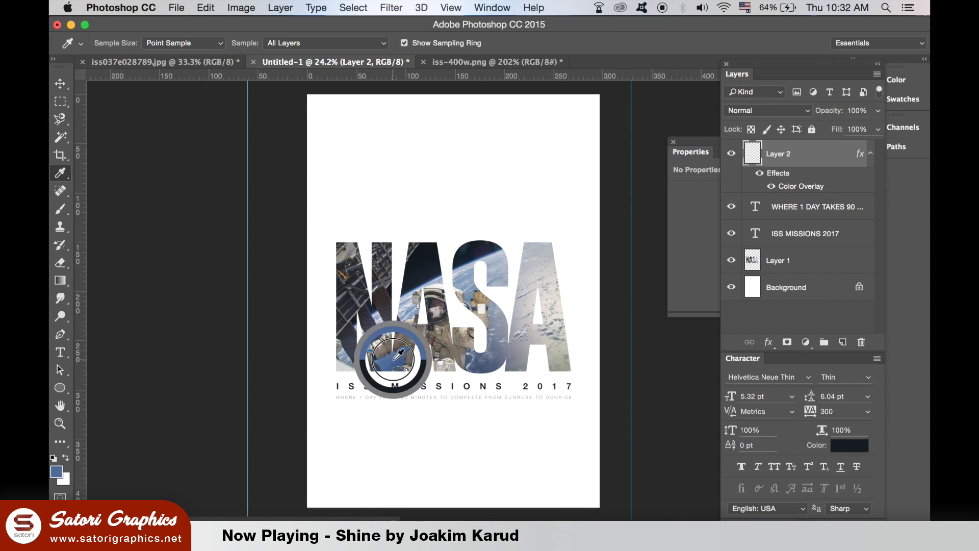
{"action": "left_click", "coordinate": [60, 387]}
{"action": "left_click_drag", "start_coordinate": [431, 175], "coordinate": [487, 221]}
Put the circle above the title with its layer beneath the station's, and centre the station on the circle
{"action": "key", "text": "v"}
{"action": "left_click_drag", "start_coordinate": [434, 199], "coordinate": [451, 201]}
{"action": "left_click_drag", "start_coordinate": [781, 153], "coordinate": [791, 200]}
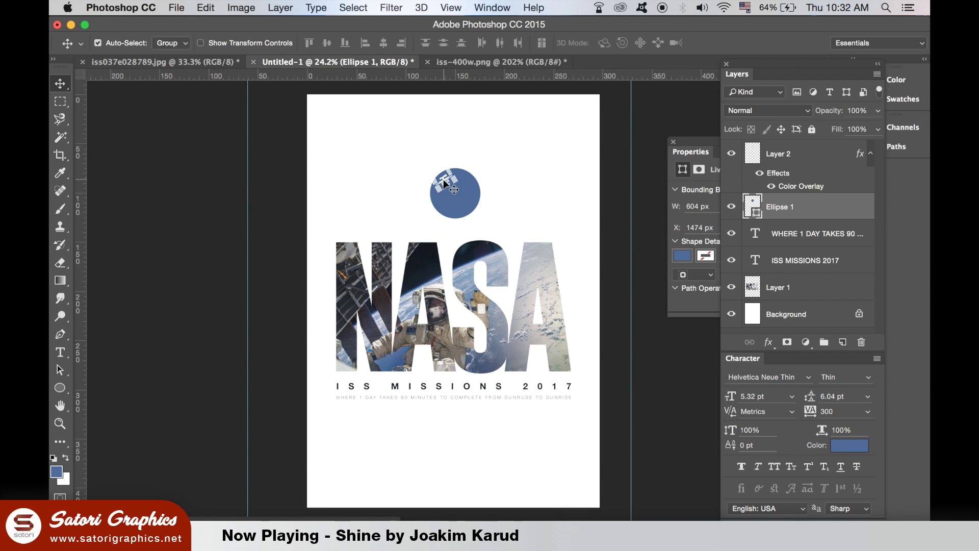
{"action": "left_click_drag", "start_coordinate": [443, 179], "coordinate": [453, 192]}
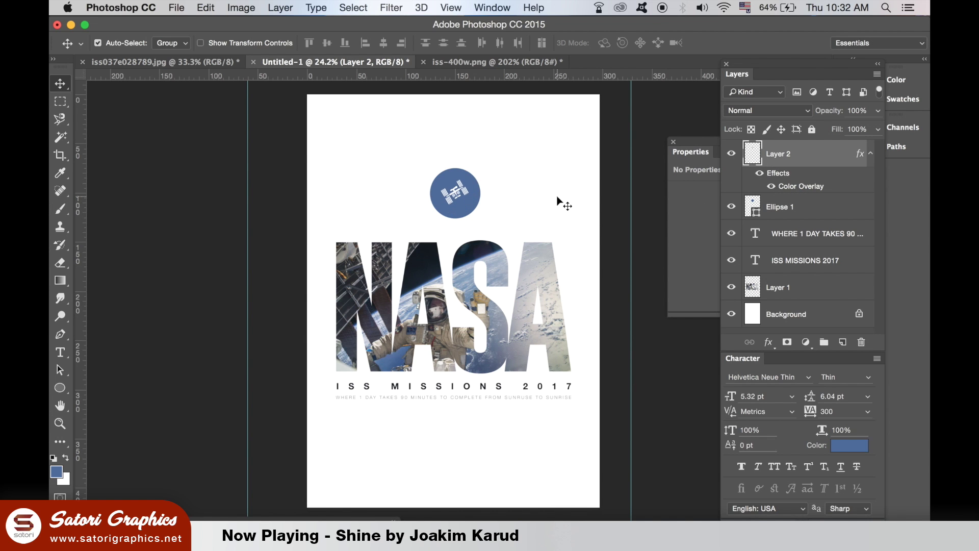
Scale the blue circle down around its centre to about 531 px wide
{"action": "left_click", "coordinate": [477, 205]}
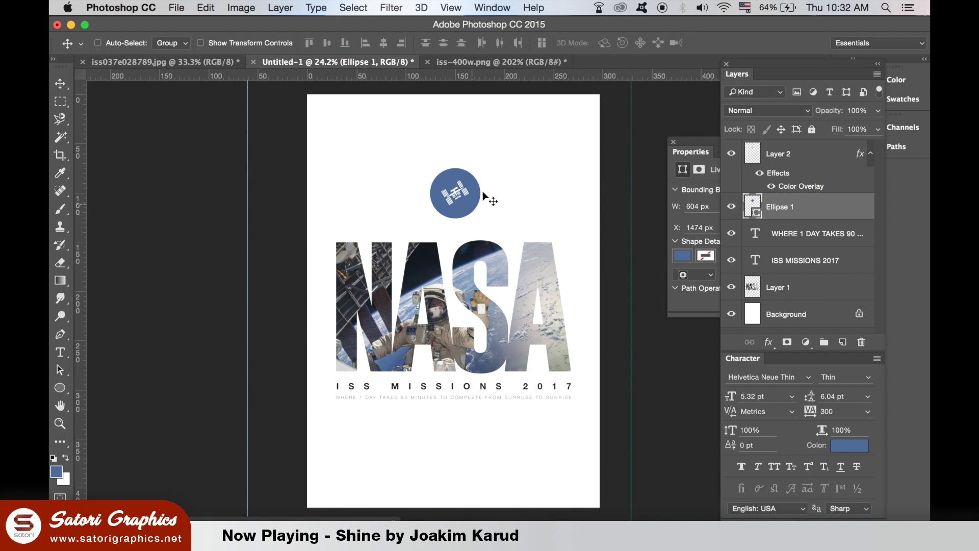
{"action": "key", "text": "super+t"}
{"action": "left_click_drag", "start_coordinate": [481, 168], "coordinate": [478, 171]}
{"action": "key", "text": "Return"}
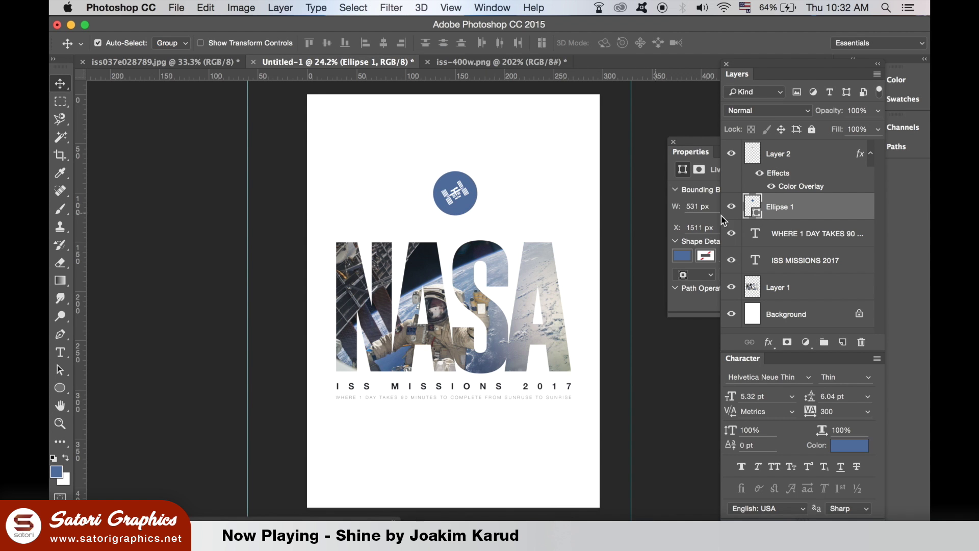
Merge the station and circle layers into one, and select this emblem together with the NASA title and both text lines
{"action": "left_click", "coordinate": [779, 154], "text": "shift"}
{"action": "right_click", "coordinate": [810, 173]}
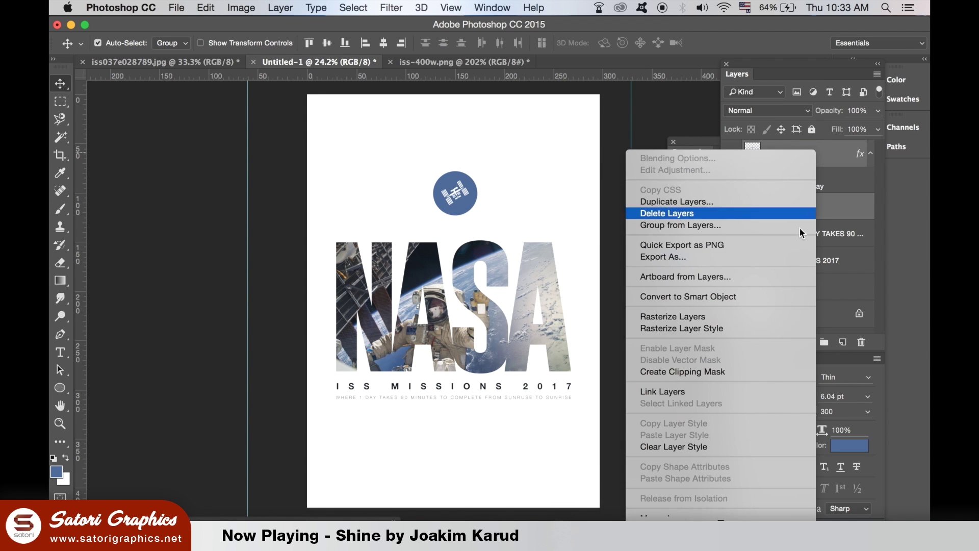
{"action": "left_click", "coordinate": [722, 449]}
{"action": "left_click_drag", "start_coordinate": [384, 149], "coordinate": [580, 430]}
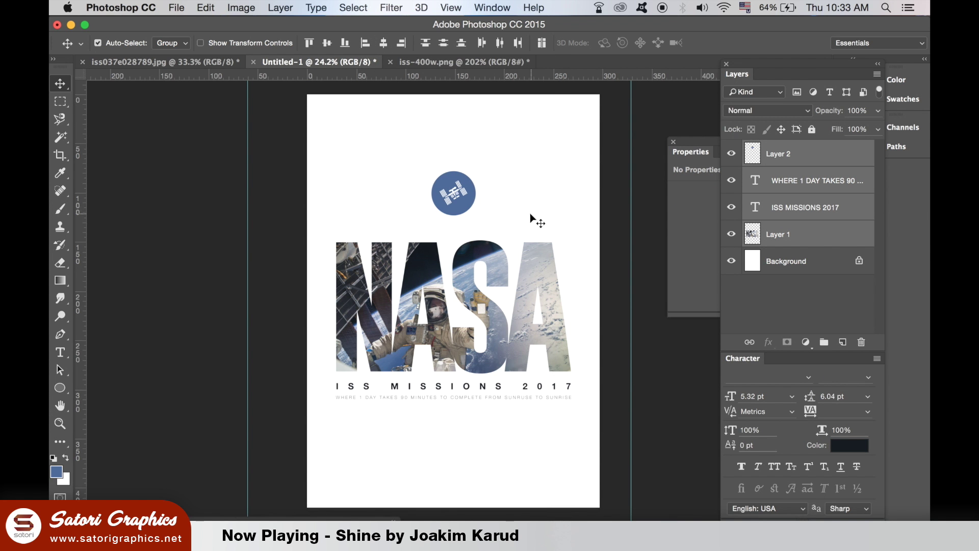
{"action": "scroll", "coordinate": [529, 214], "scroll_direction": "down", "scroll_amount": 3}
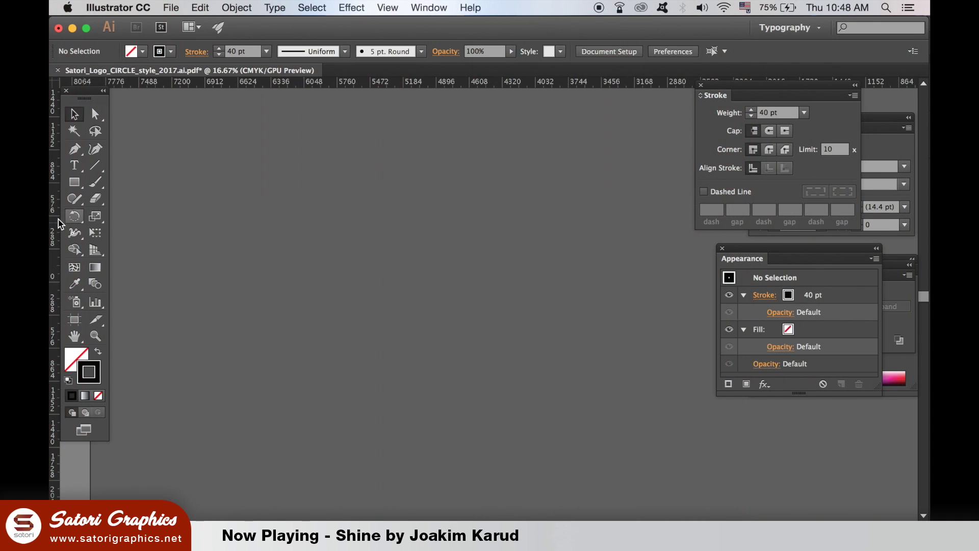
In Illustrator, draw an unfilled square with a black outline on the empty pasteboard and set its stroke to 35 pt
{"action": "key", "text": "m"}
{"action": "mouse_move", "coordinate": [192, 159]}
{"action": "left_mouse_down"}
{"action": "mouse_move", "coordinate": [366, 266]}
{"action": "mouse_move", "coordinate": [352, 282]}
{"action": "left_mouse_up"}
{"action": "left_click", "coordinate": [72, 110]}
{"action": "left_click", "coordinate": [168, 137]}
{"action": "left_click", "coordinate": [211, 158]}
{"action": "left_click", "coordinate": [218, 55]}
{"action": "left_click", "coordinate": [218, 55]}
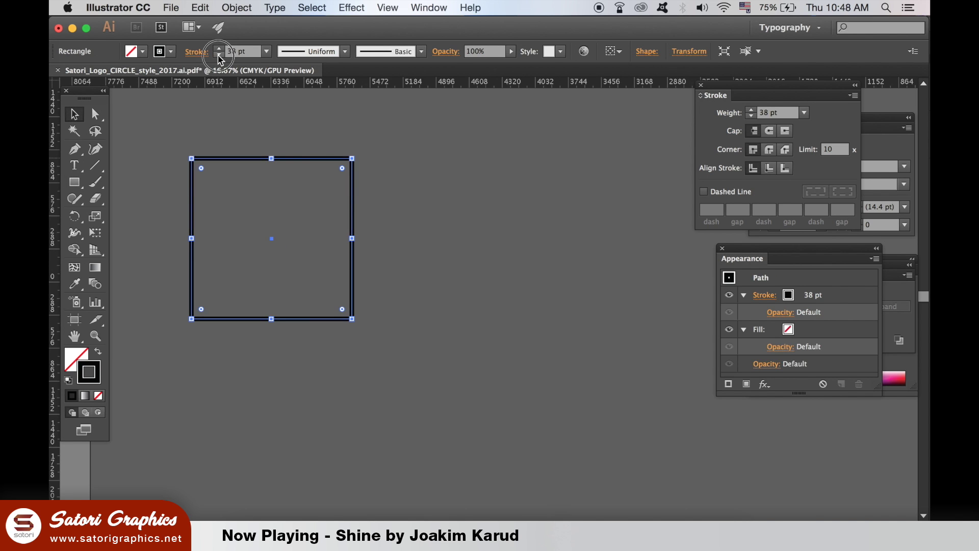
{"action": "left_click", "coordinate": [218, 54]}
{"action": "left_click", "coordinate": [219, 55]}
{"action": "left_click", "coordinate": [218, 55]}
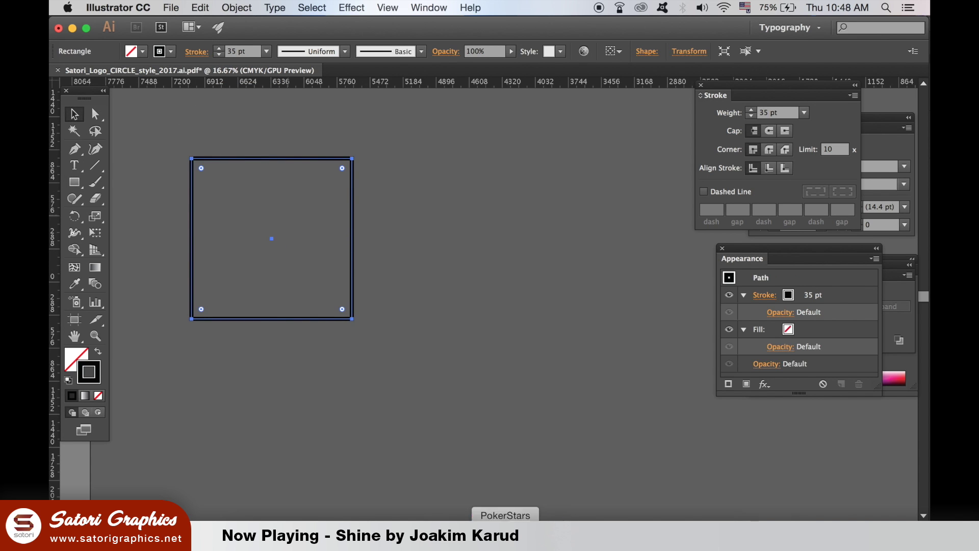
Switch to the Untitled-1.psd poster in Photoshop, paste the square, and scale it down to sit beneath the tagline
{"action": "left_click", "coordinate": [557, 492]}
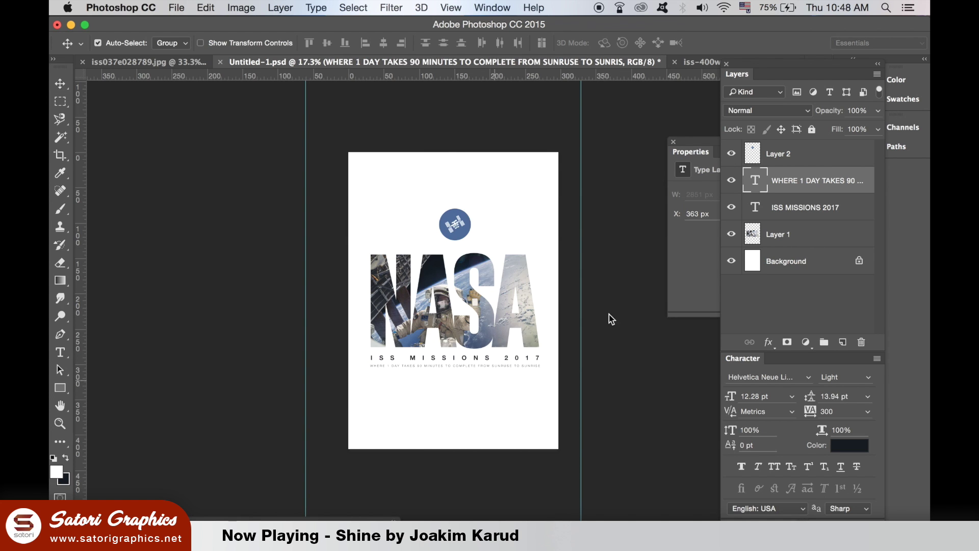
{"action": "key", "text": "super+v"}
{"action": "left_click_drag", "start_coordinate": [558, 197], "coordinate": [466, 286]}
{"action": "left_click_drag", "start_coordinate": [459, 292], "coordinate": [460, 387]}
{"action": "scroll", "coordinate": [461, 387], "scroll_direction": "up", "scroll_amount": 5}
{"action": "scroll", "coordinate": [483, 330], "scroll_direction": "down", "scroll_amount": 2}
{"action": "left_click_drag", "start_coordinate": [480, 326], "coordinate": [460, 350]}
{"action": "key", "text": "Return"}
Add the text FLY beside the square and enlarge it to about 68.71 pt
{"action": "key", "text": "t"}
{"action": "left_click", "coordinate": [284, 409]}
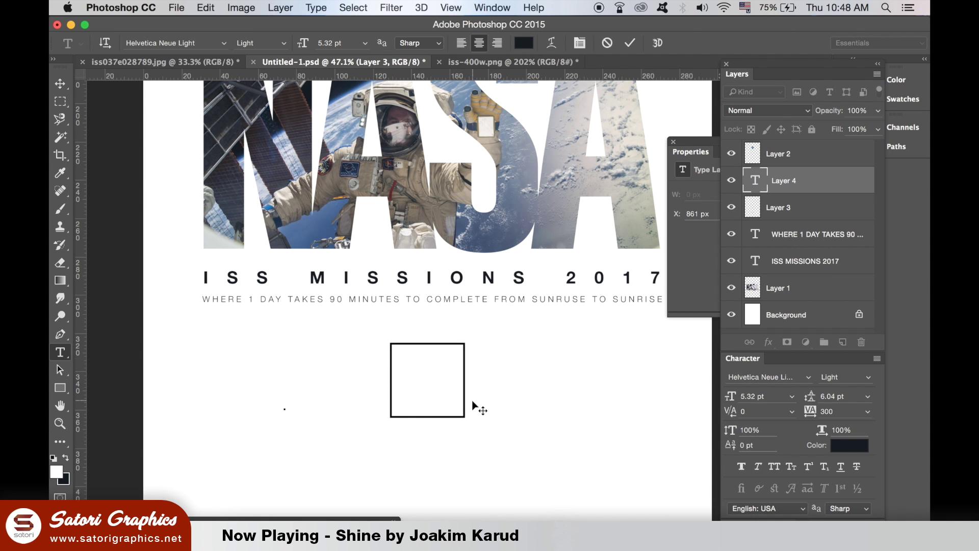
{"action": "left_click", "coordinate": [63, 86]}
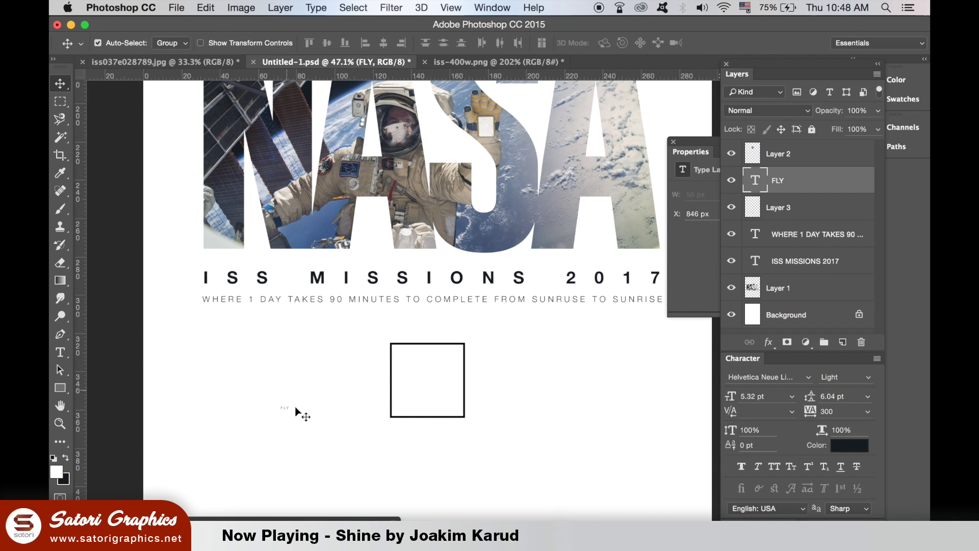
{"action": "left_click_drag", "start_coordinate": [299, 408], "coordinate": [396, 357]}
{"action": "key", "text": "Return"}
Change the FLY text to the Condensed Black style with tracking of -10
{"action": "key", "text": "t"}
{"action": "left_click", "coordinate": [341, 377]}
{"action": "double_click", "coordinate": [342, 378]}
{"action": "left_click", "coordinate": [845, 377]}
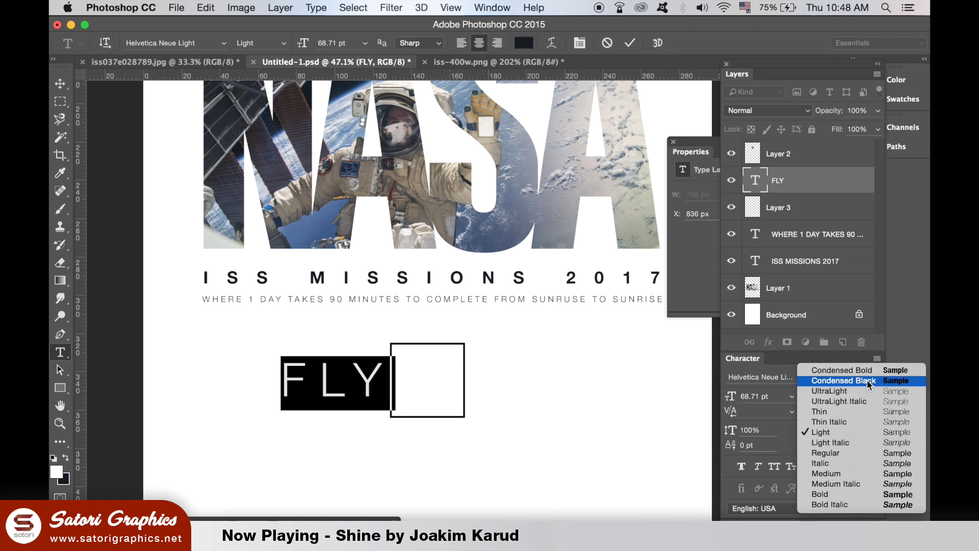
{"action": "left_click", "coordinate": [852, 381]}
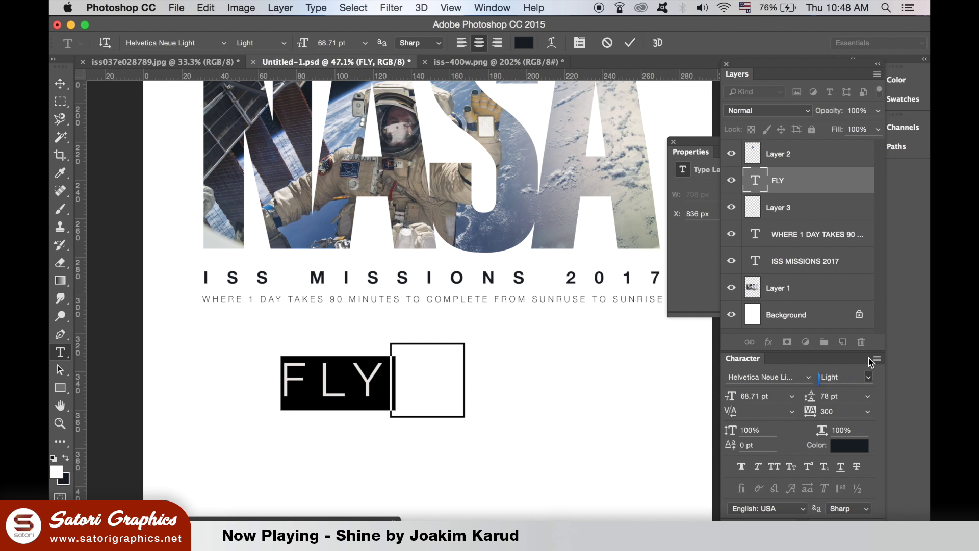
{"action": "left_click", "coordinate": [868, 412]}
{"action": "left_click", "coordinate": [836, 464]}
Place FLY in the upper half of the square and duplicate it below, changing the copy to read HIGH
{"action": "left_click", "coordinate": [62, 84]}
{"action": "left_click_drag", "start_coordinate": [327, 374], "coordinate": [431, 391]}
{"action": "key", "text": "t"}
{"action": "left_click", "coordinate": [432, 392]}
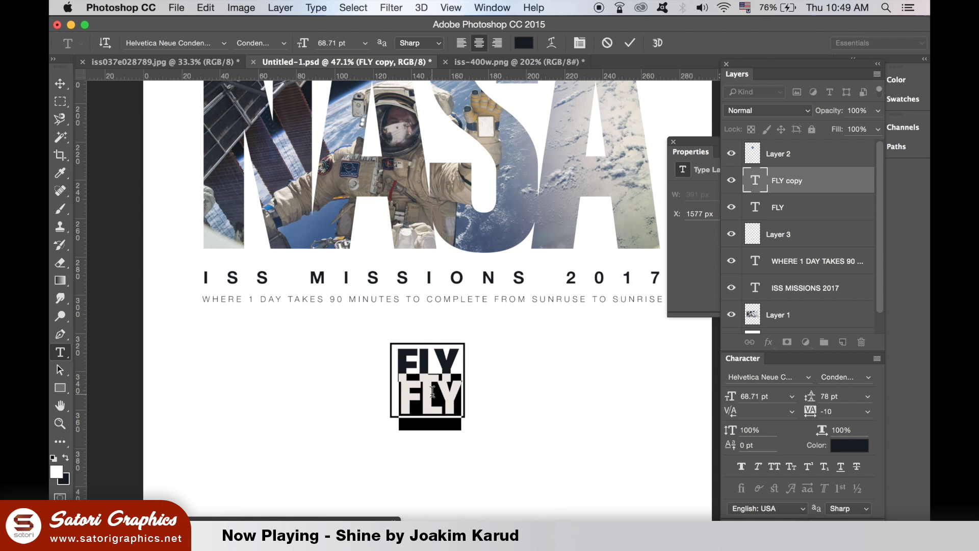
{"action": "key", "text": "ctrl+a"}
{"action": "type", "text": "HIGH"}
{"action": "key", "text": "ctrl+Return"}
Scale HIGH down to about 48.73 pt and fit it directly beneath FLY inside the square
{"action": "key", "text": "v"}
{"action": "key", "text": "ctrl+t"}
{"action": "left_click_drag", "start_coordinate": [483, 369], "coordinate": [459, 381]}
{"action": "key", "text": "Return"}
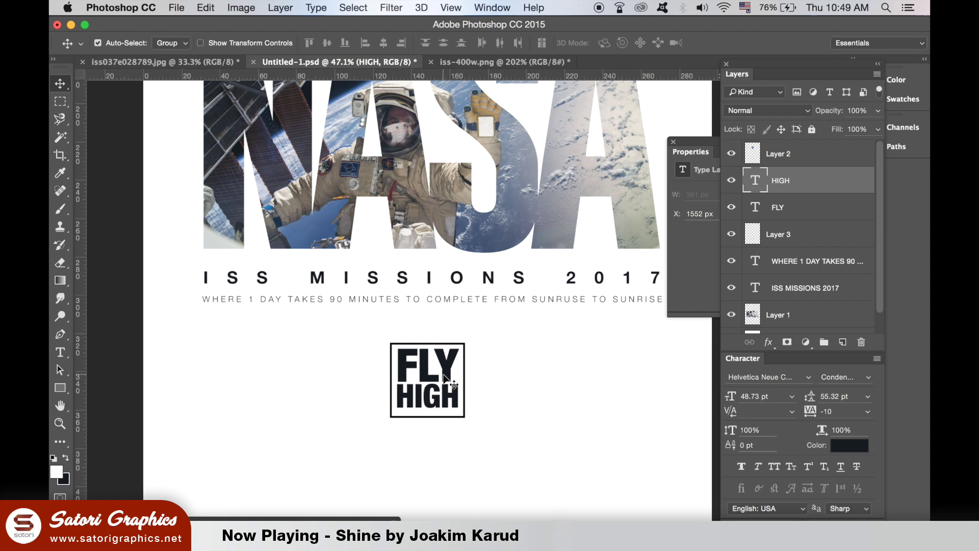
Scale FLY and HIGH down slightly together to leave an even margin inside the square
{"action": "left_click", "coordinate": [449, 359], "text": "shift"}
{"action": "key", "text": "super+t"}
{"action": "left_click_drag", "start_coordinate": [458, 350], "coordinate": [453, 354]}
{"action": "key", "text": "Return"}
Scale the square and the FLY HIGH text together down to about 62%
{"action": "left_click", "coordinate": [464, 383], "text": "shift"}
{"action": "key", "text": "super+t"}
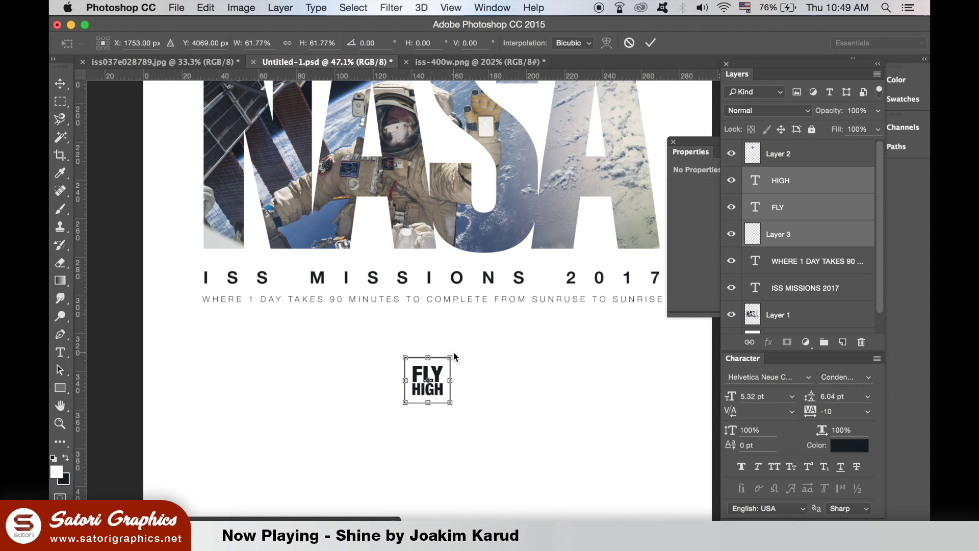
{"action": "key", "text": "Return"}
Move the FLY HIGH badge up under the tagline at 25% opacity and enlarge it to about 131%
{"action": "scroll", "coordinate": [479, 357], "scroll_direction": "down", "scroll_amount": 5}
{"action": "left_click_drag", "start_coordinate": [454, 408], "coordinate": [448, 398]}
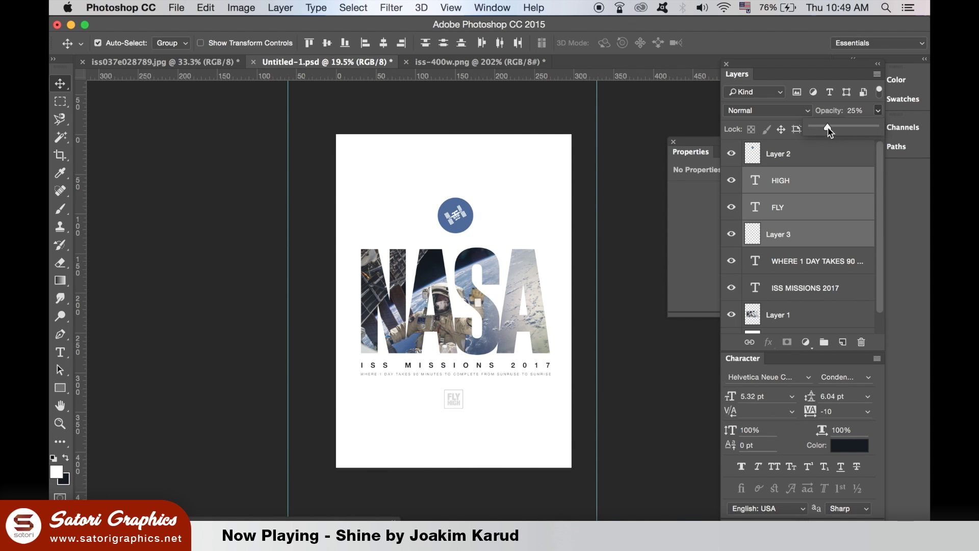
{"action": "key", "text": "ctrl+t"}
{"action": "left_click_drag", "start_coordinate": [467, 388], "coordinate": [471, 384]}
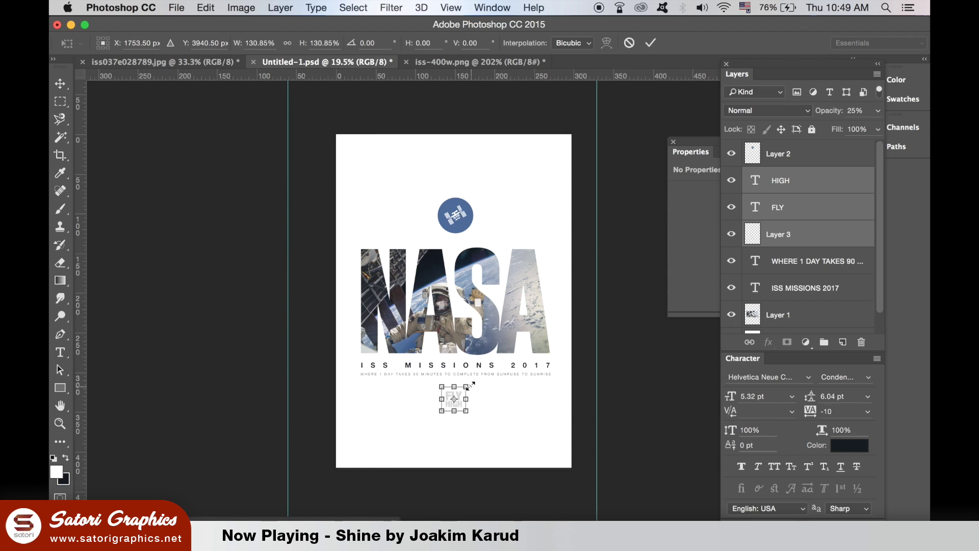
{"action": "key", "text": "Return"}
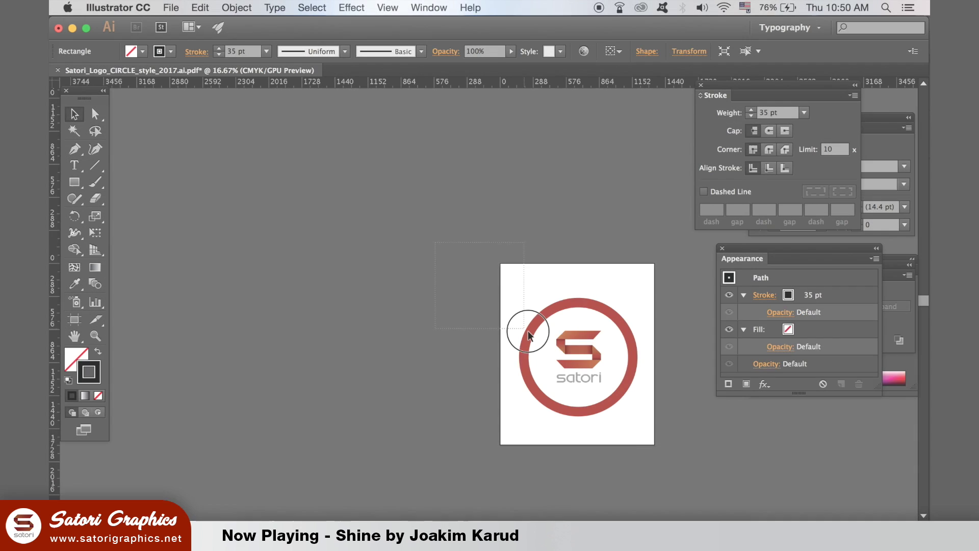
Select the complete Satori circle logo in Illustrator for copying and switch back to the Photoshop poster
{"action": "left_click_drag", "start_coordinate": [524, 327], "coordinate": [655, 431]}
{"action": "left_click", "coordinate": [498, 502]}
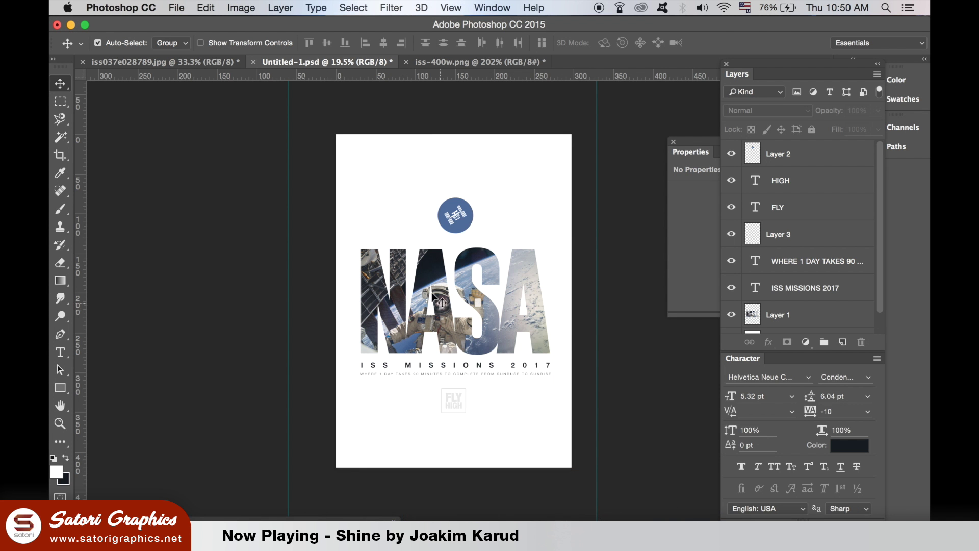